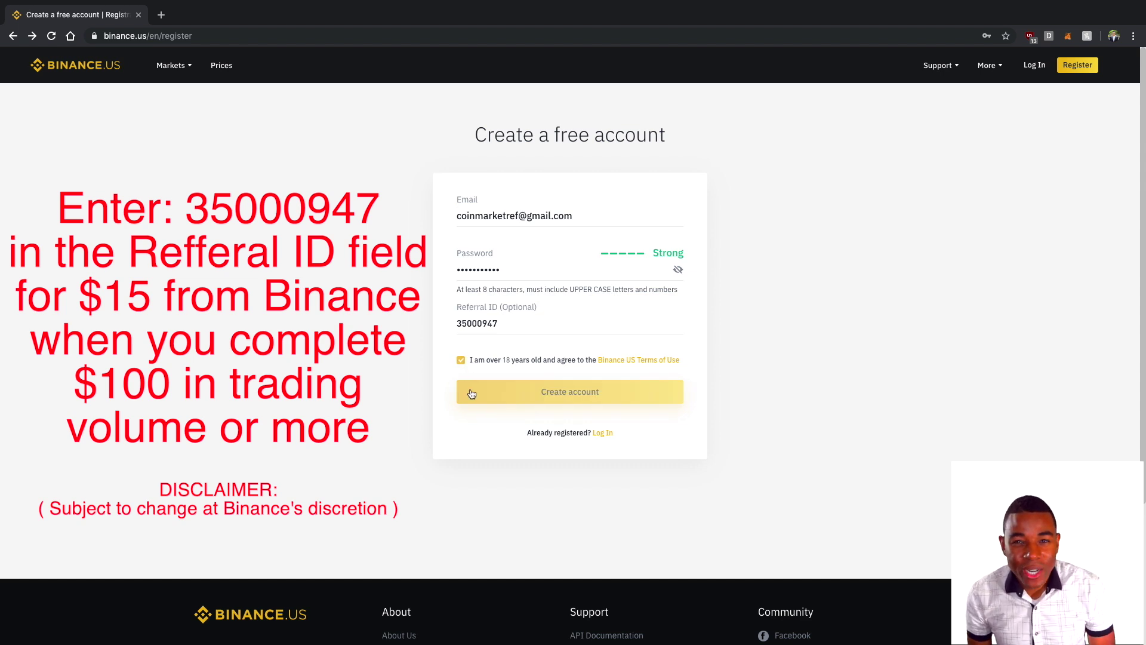
# Submit the sign-up form, pass the slider check, confirm the e-mail, and enter the account e-mail on Log In.
pyautogui.click(471, 393)
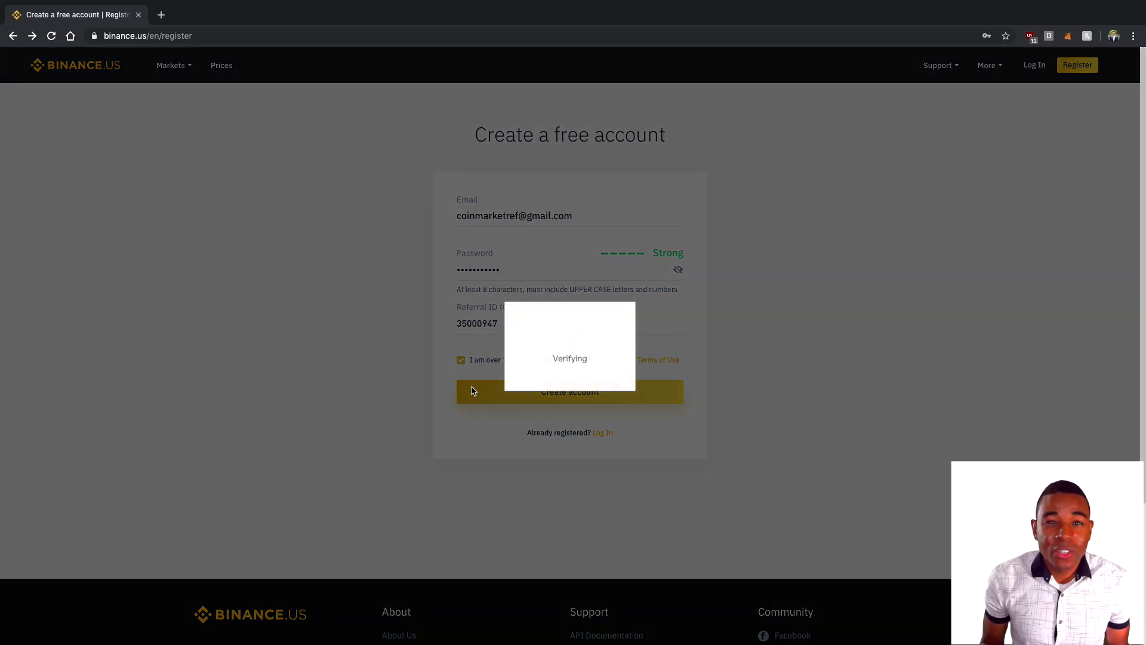
pyautogui.moveTo(511, 384); pyautogui.dragTo(603, 386)
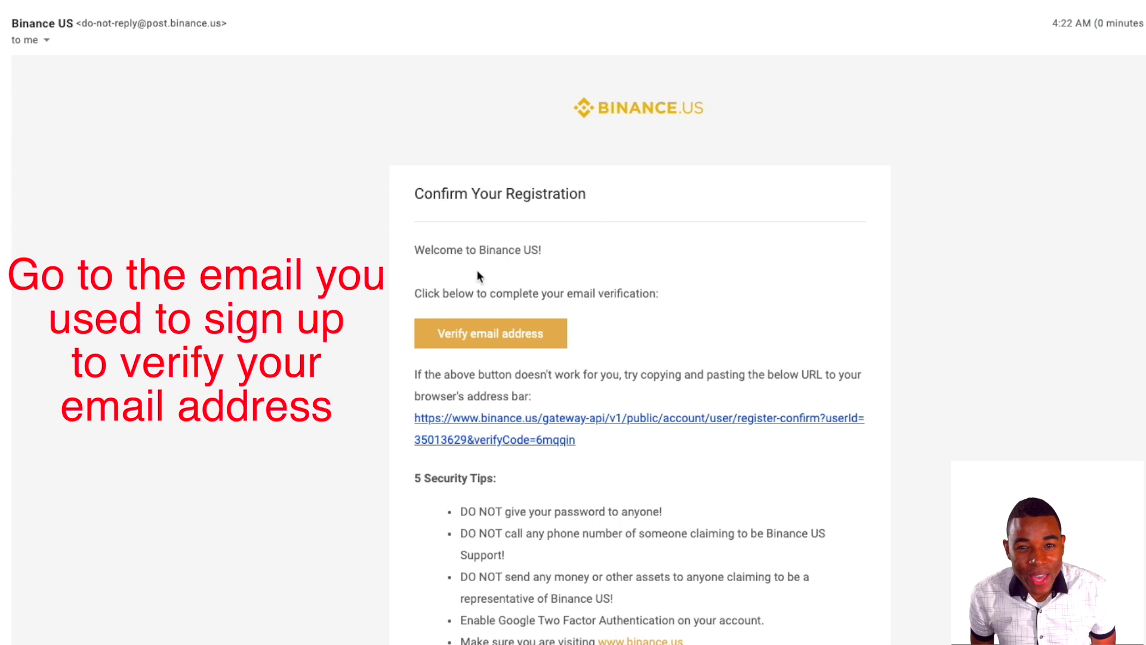
pyautogui.click(486, 333)
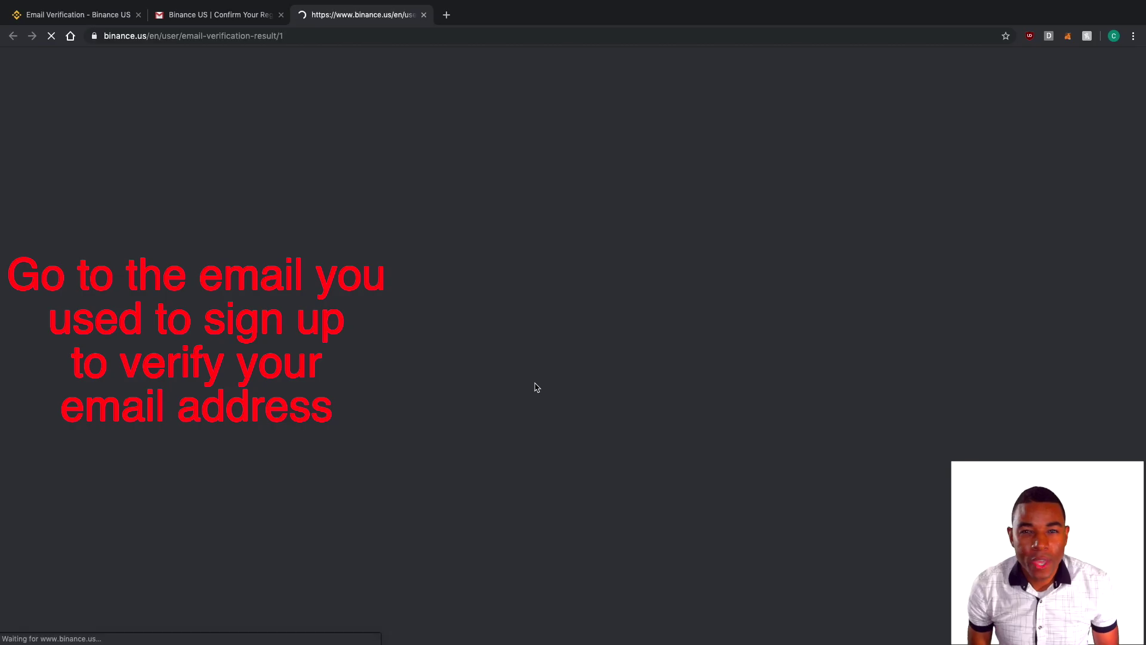
pyautogui.press('Tab')
# Log in with the account password and enable SMS authentication using the phone number and texted code.
pyautogui.write('***********')
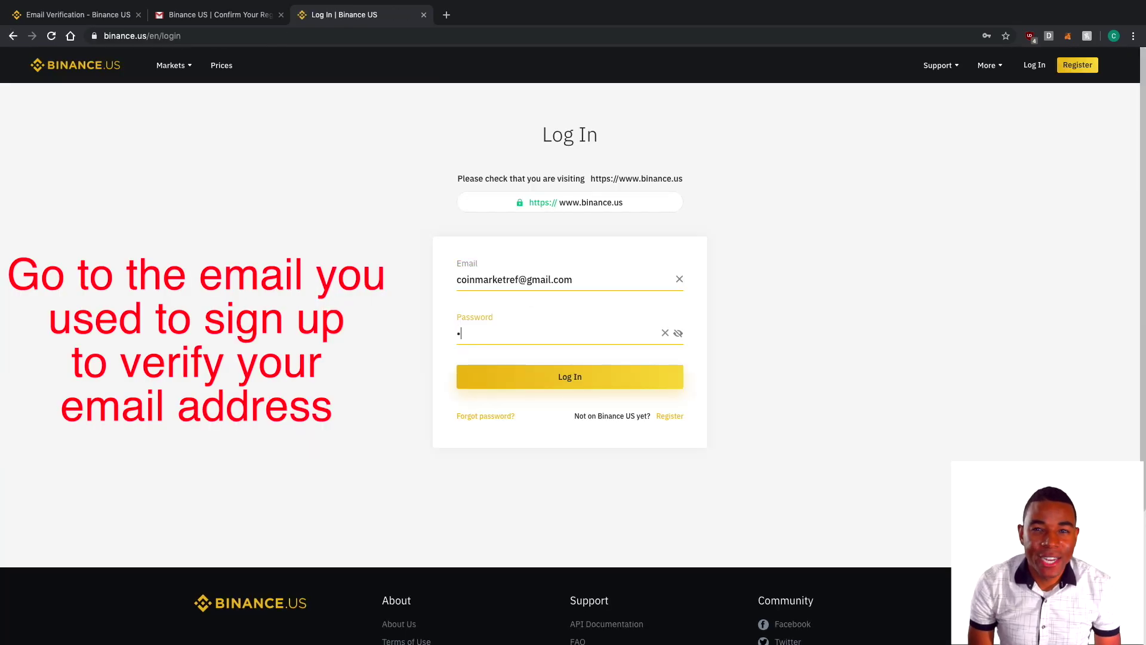
pyautogui.click(549, 382)
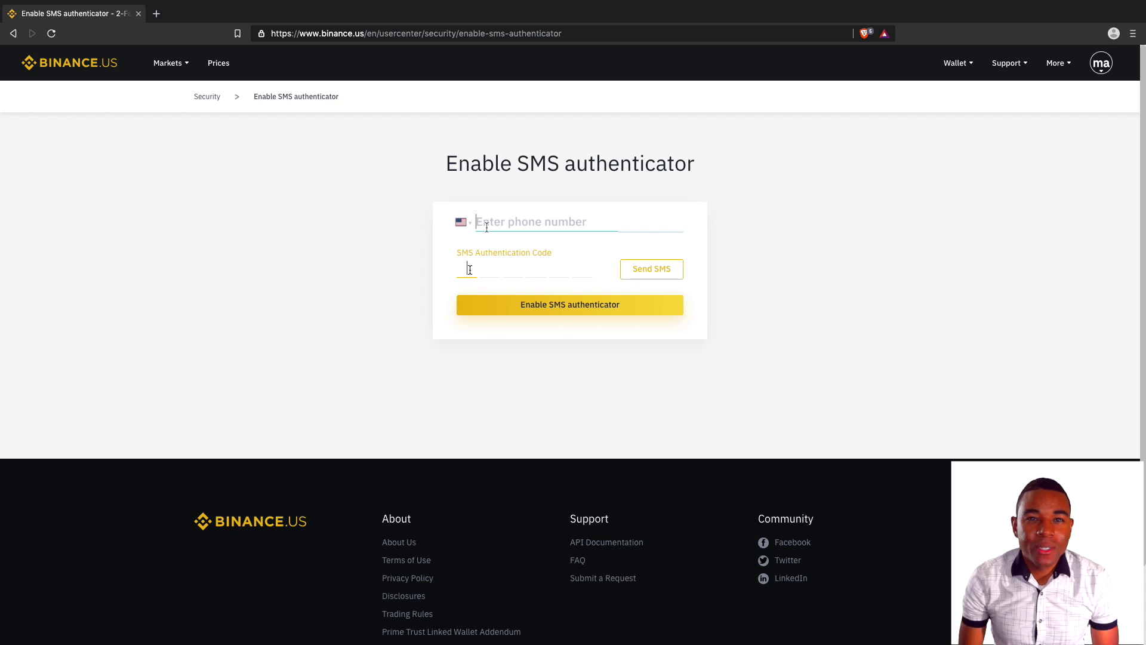
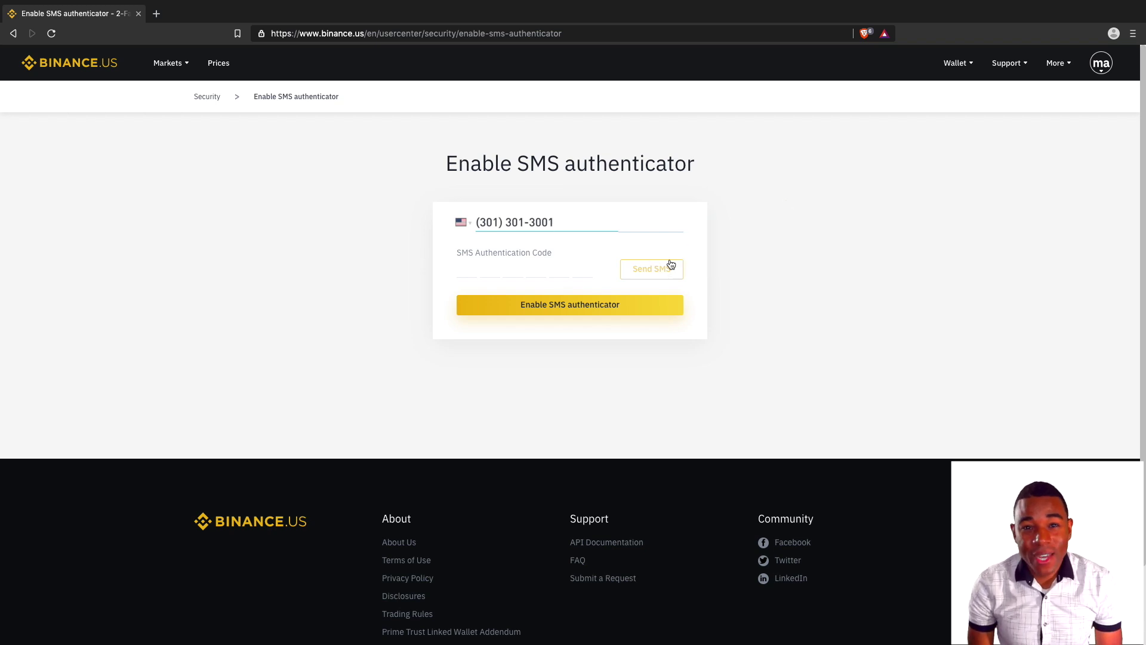
pyautogui.click(671, 265)
pyautogui.click(466, 268)
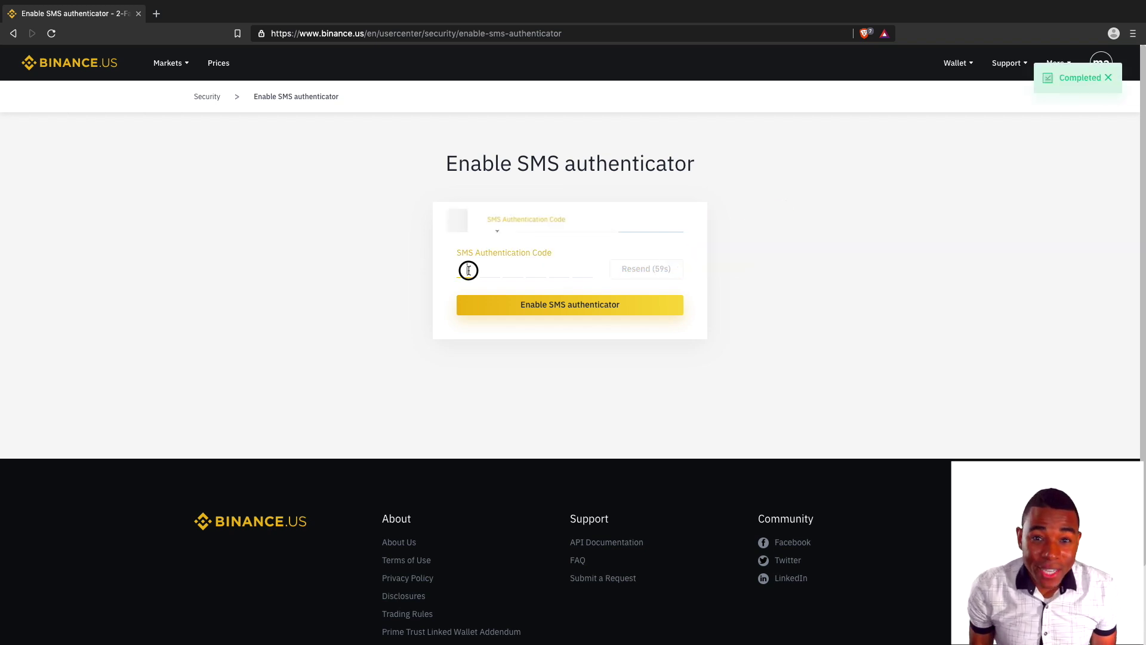
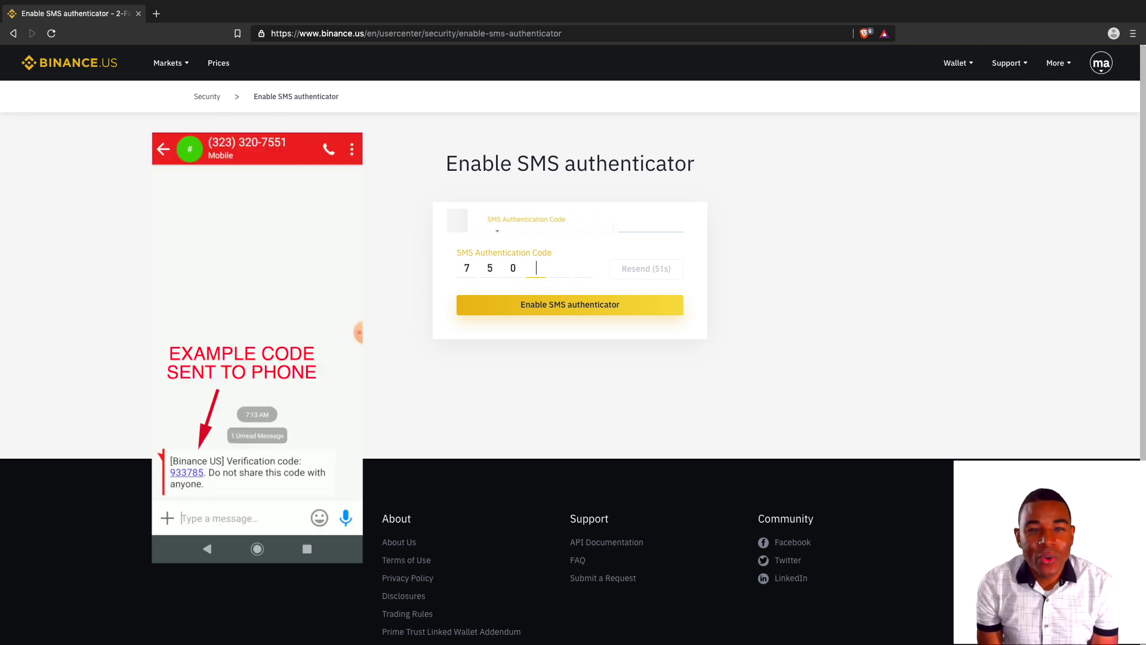
pyautogui.click(511, 301)
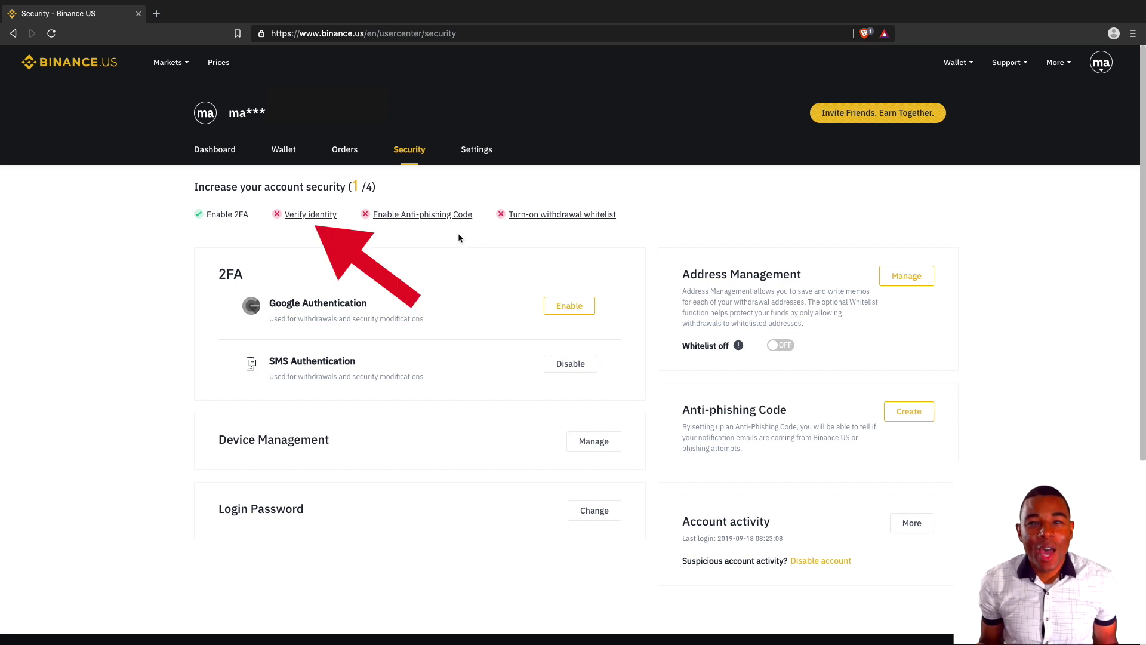
# Start Basic Verification and choose to verify as a Personal account.
pyautogui.click(309, 222)
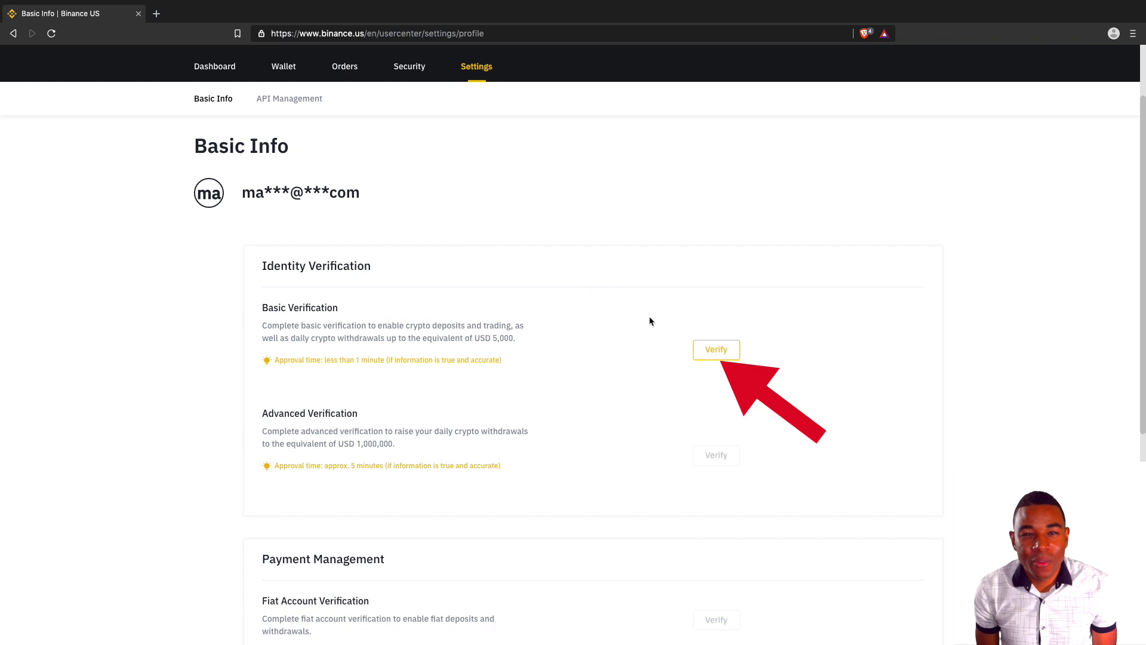
pyautogui.click(720, 347)
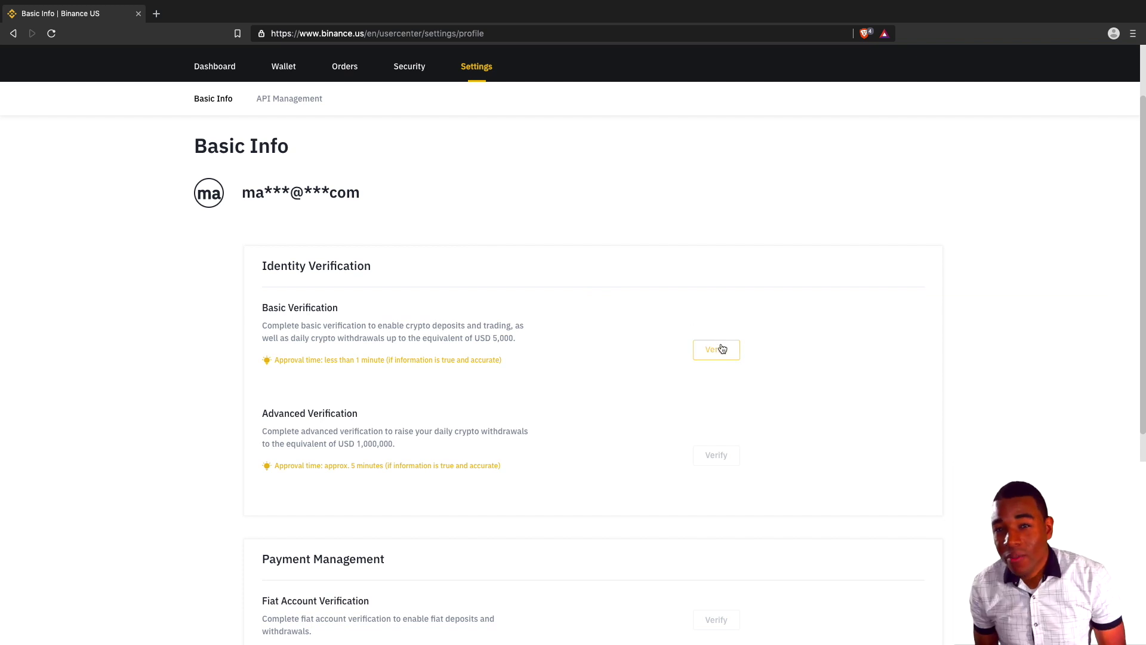
pyautogui.click(721, 348)
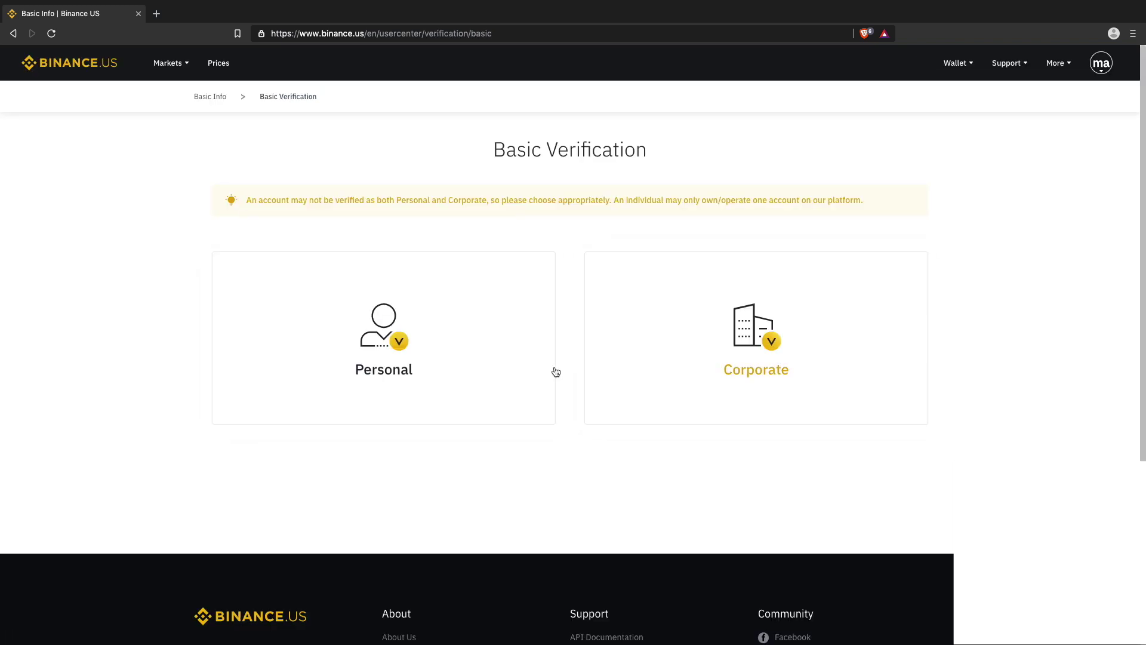
pyautogui.click(488, 369)
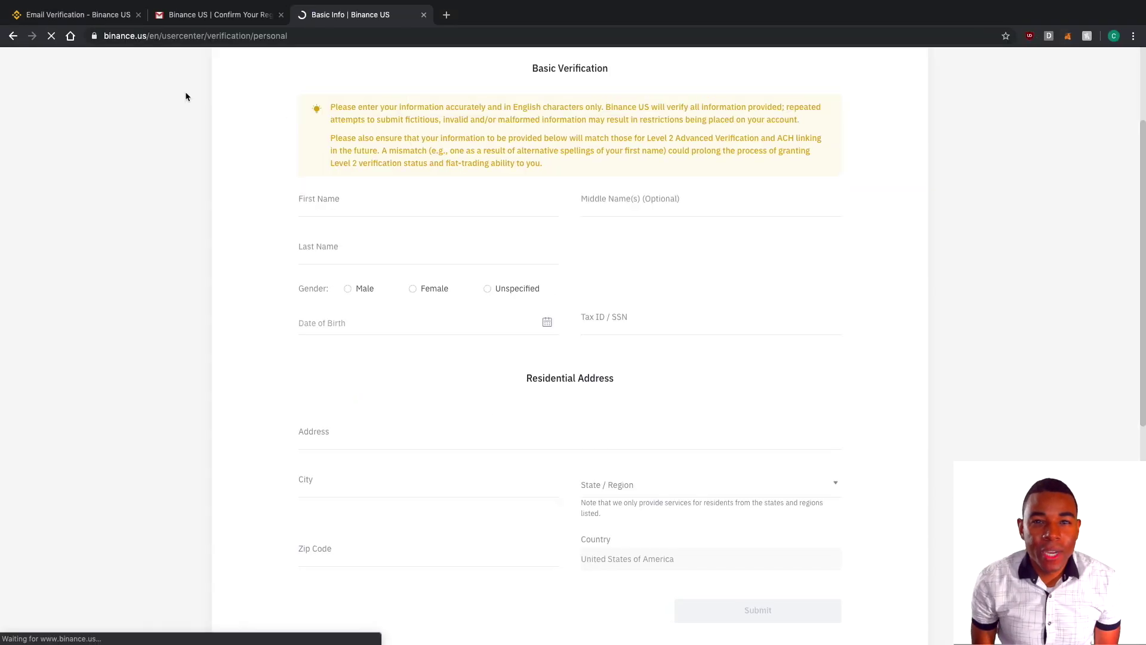
# Fill in the full name, gender Unspecified, birth date 2019-05-07 and the tax ID.
pyautogui.write('CoinPerson')
pyautogui.press('Tab')
pyautogui.write('Official')
# Enter the street address, city, state and zip code, then submit basic verification.
pyautogui.press('Tab')
pyautogui.write('TheGreat')
pyautogui.click(487, 289)
pyautogui.click(411, 323)
pyautogui.click(410, 422)
pyautogui.click(656, 323)
pyautogui.click(487, 440)
pyautogui.write('30000 Whoopty Lane Drive')
pyautogui.press('Tab')
pyautogui.write('Gainseville')
pyautogui.press('Tab')
pyautogui.press('Down')
pyautogui.press('Return')
pyautogui.press('Tab')
pyautogui.write('20092')
pyautogui.press('BackSpace')
pyautogui.write('0')
pyautogui.scroll(-1, 692, 579)
pyautogui.click(698, 555)
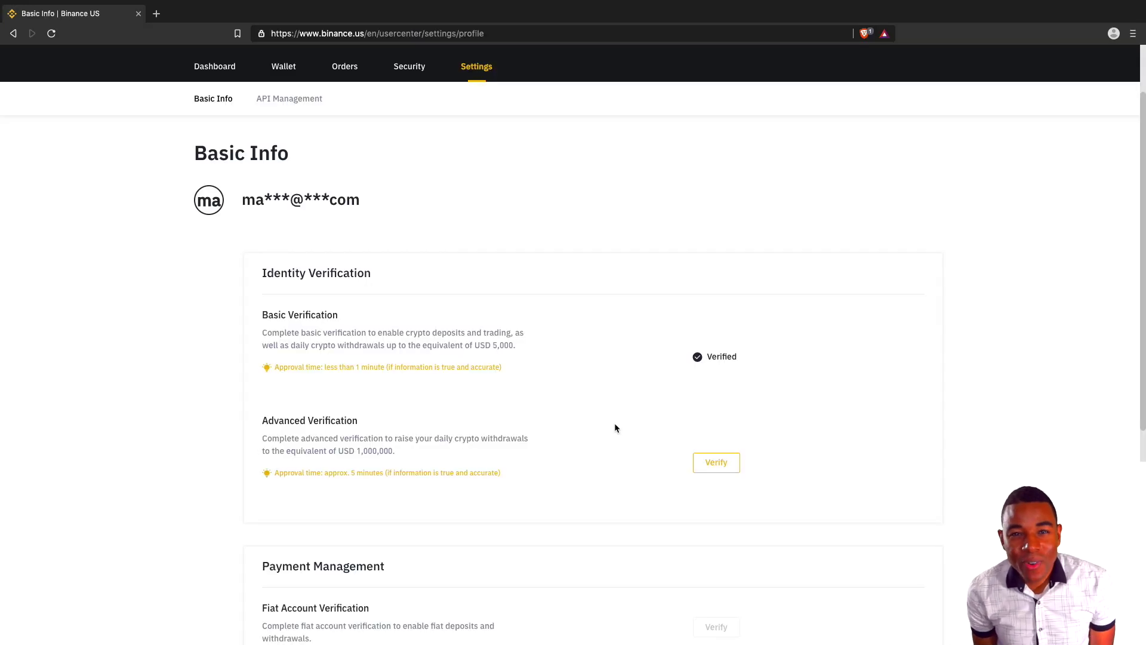
# Move past the address and proof-of-residence upload to the SMS verification step.
pyautogui.scroll(-2, 615, 426)
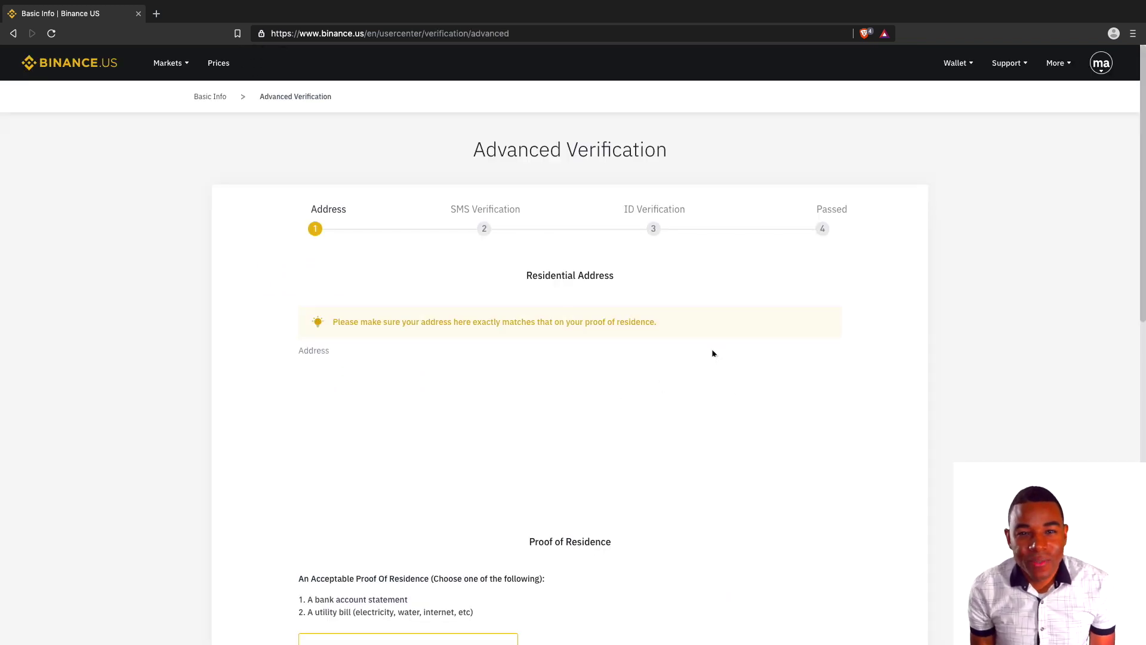
pyautogui.scroll(-1, 711, 352)
pyautogui.scroll(-3, 712, 354)
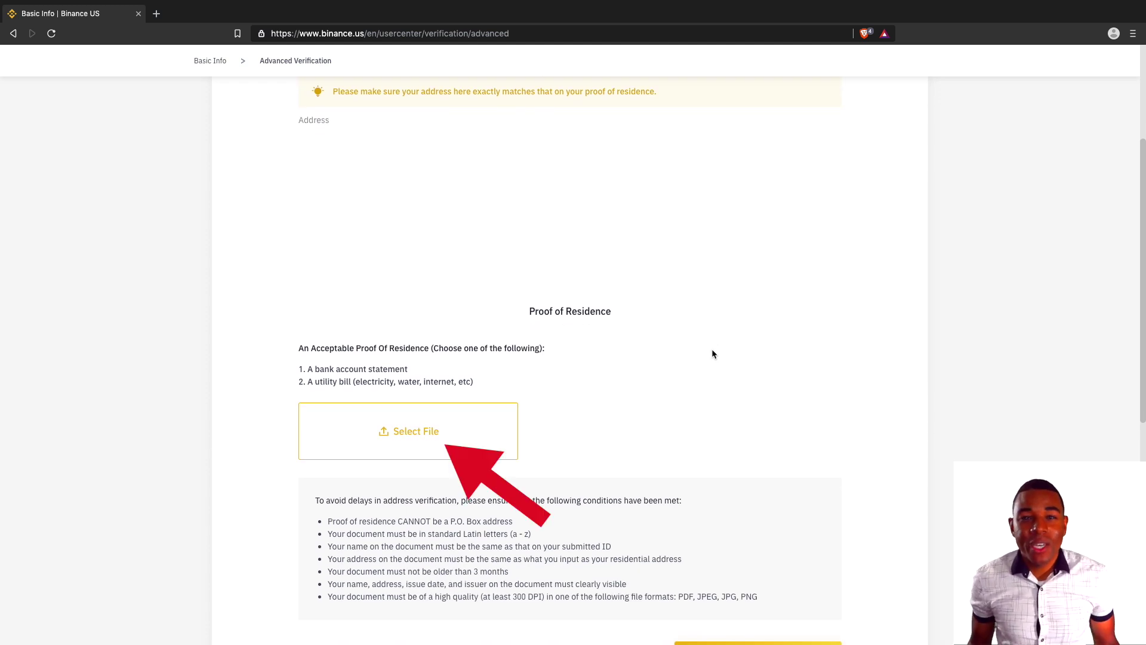
pyautogui.scroll(-1, 711, 354)
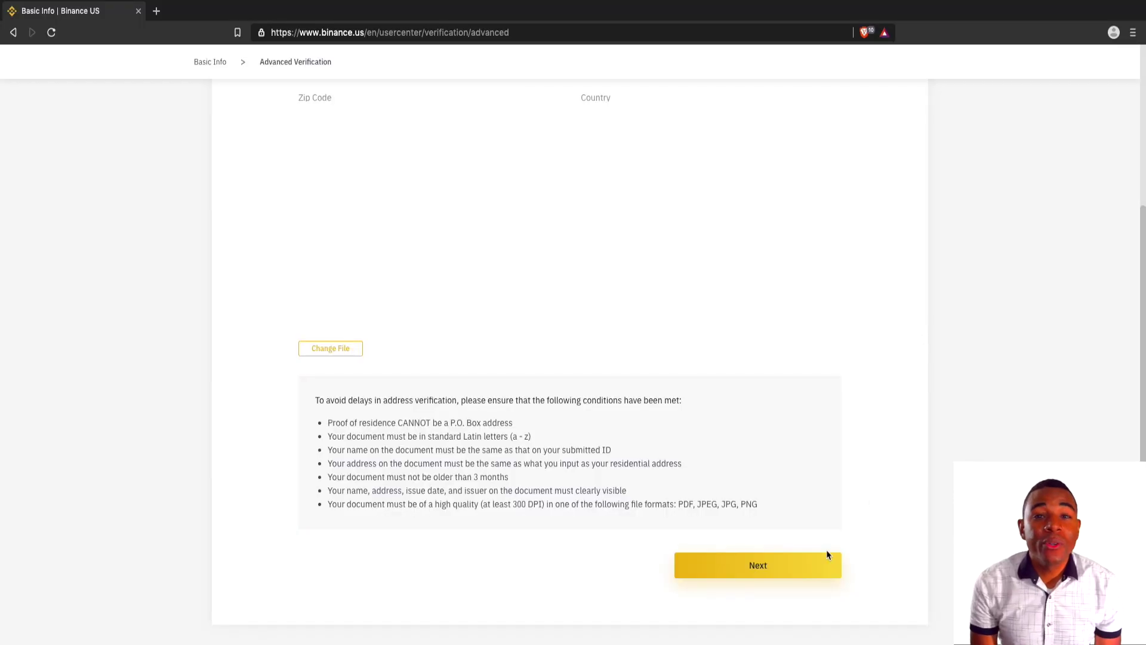
pyautogui.click(807, 570)
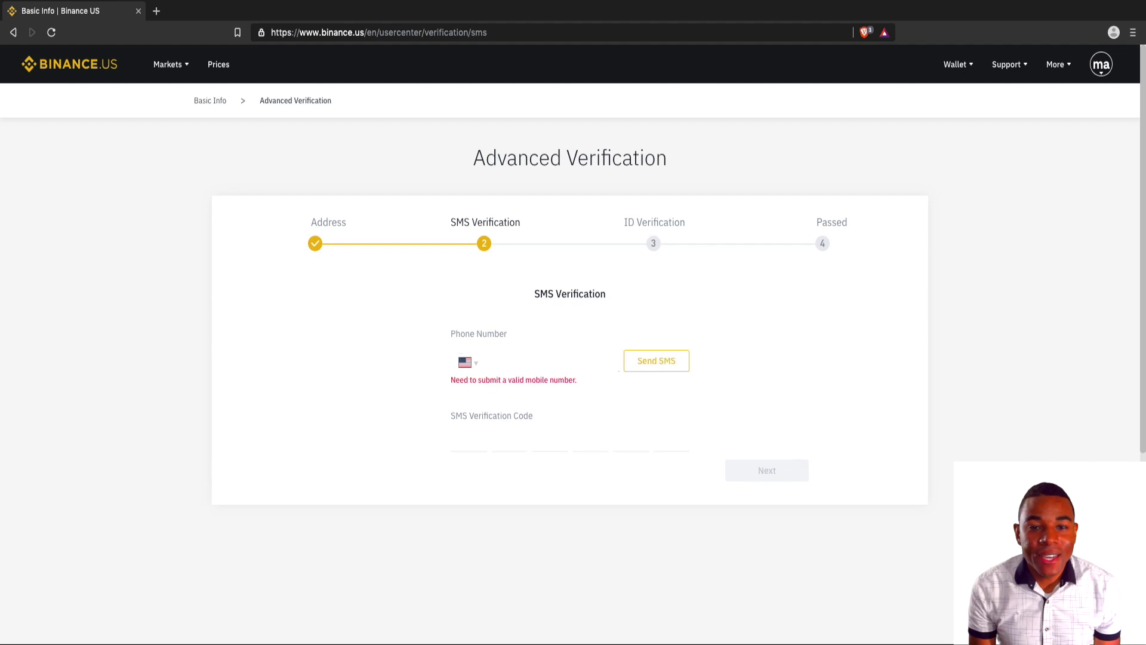
# Send the SMS code and submit it to reach the ID document check.
pyautogui.click(460, 432)
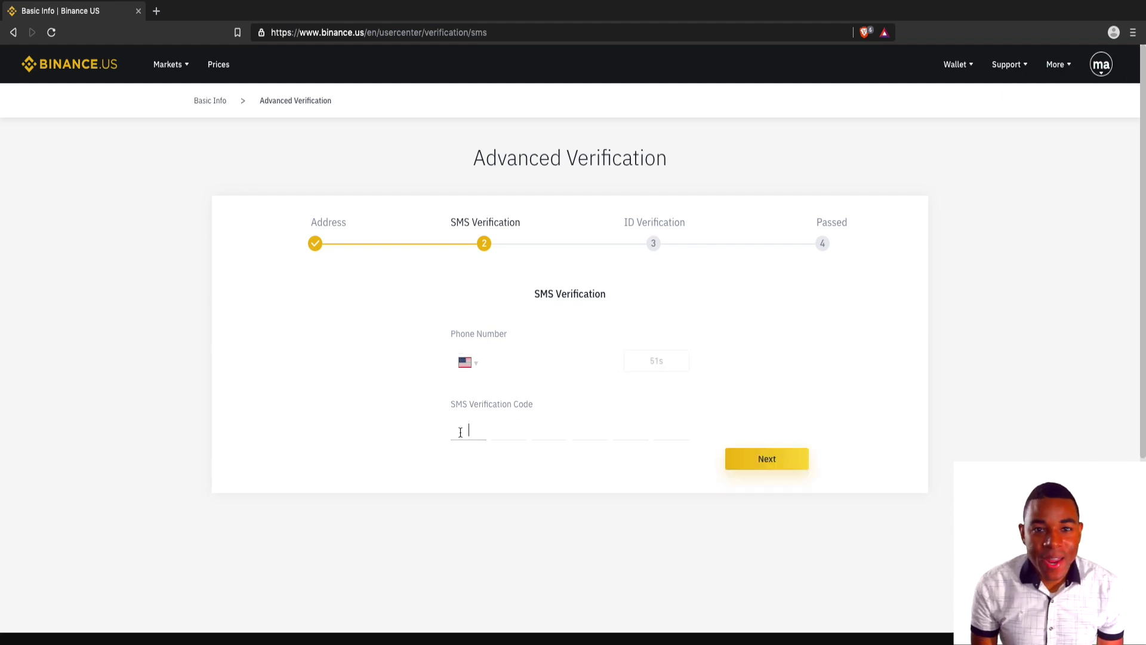
pyautogui.click(744, 457)
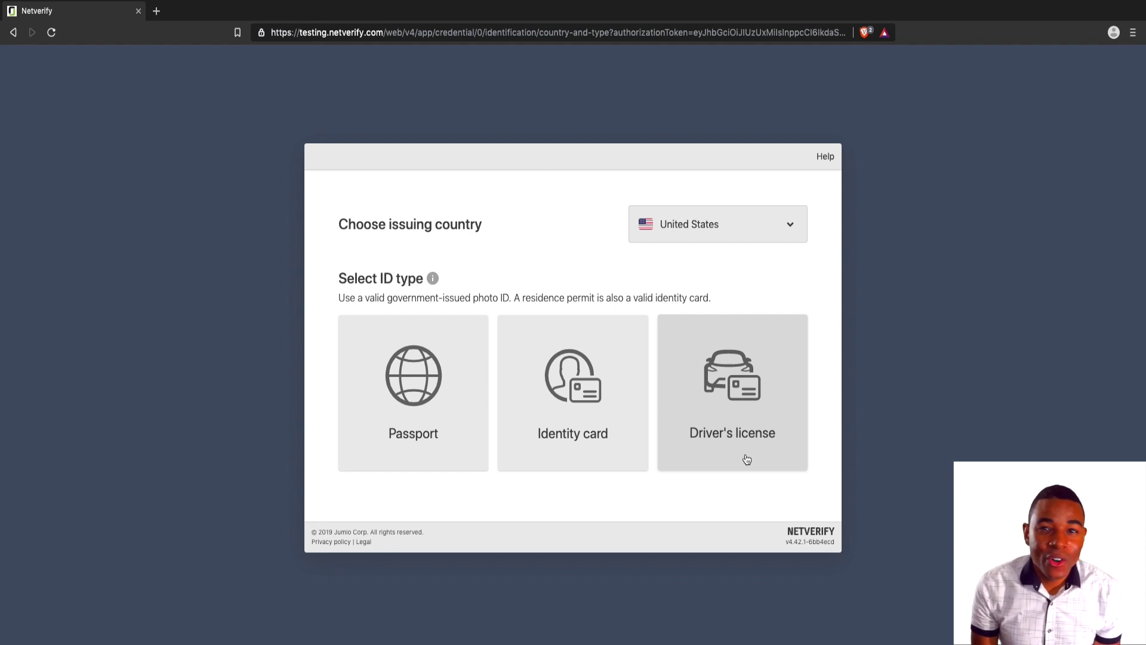
# Choose Driver's license as the ID type and upload and accept its image.
pyautogui.click(746, 459)
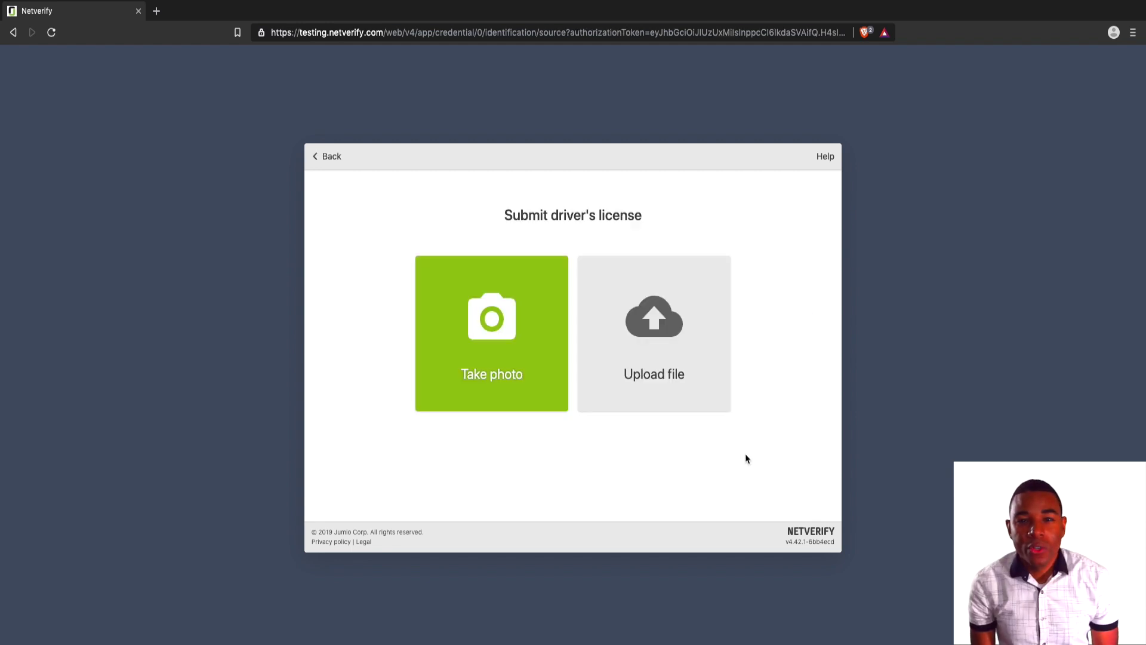
pyautogui.click(663, 363)
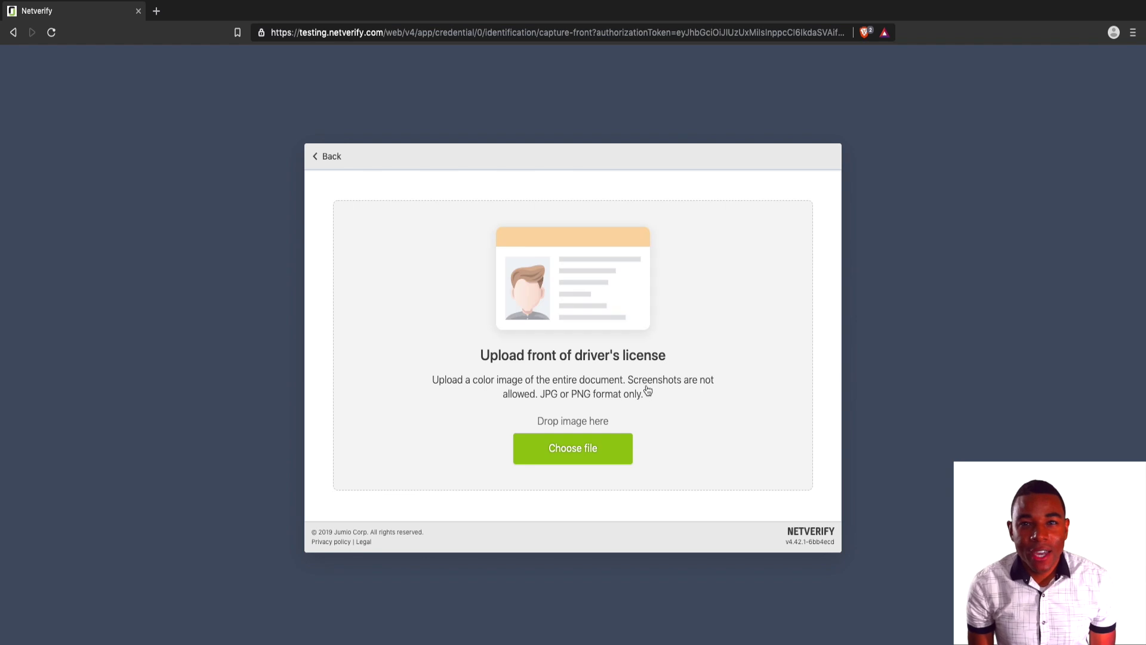
pyautogui.click(609, 447)
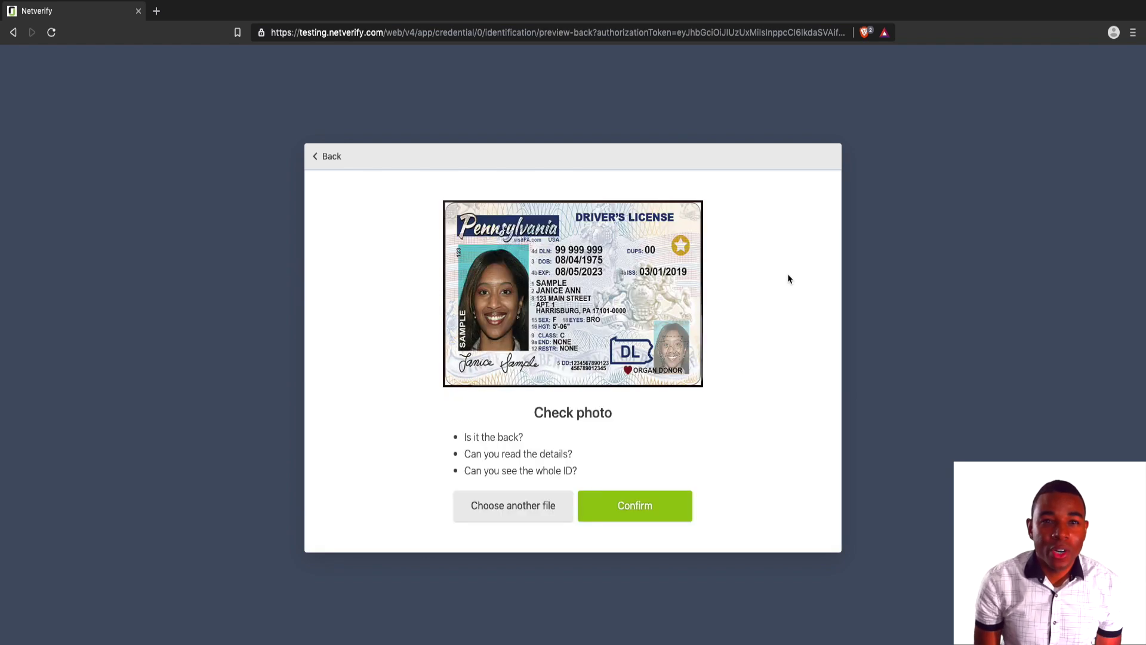
pyautogui.click(654, 512)
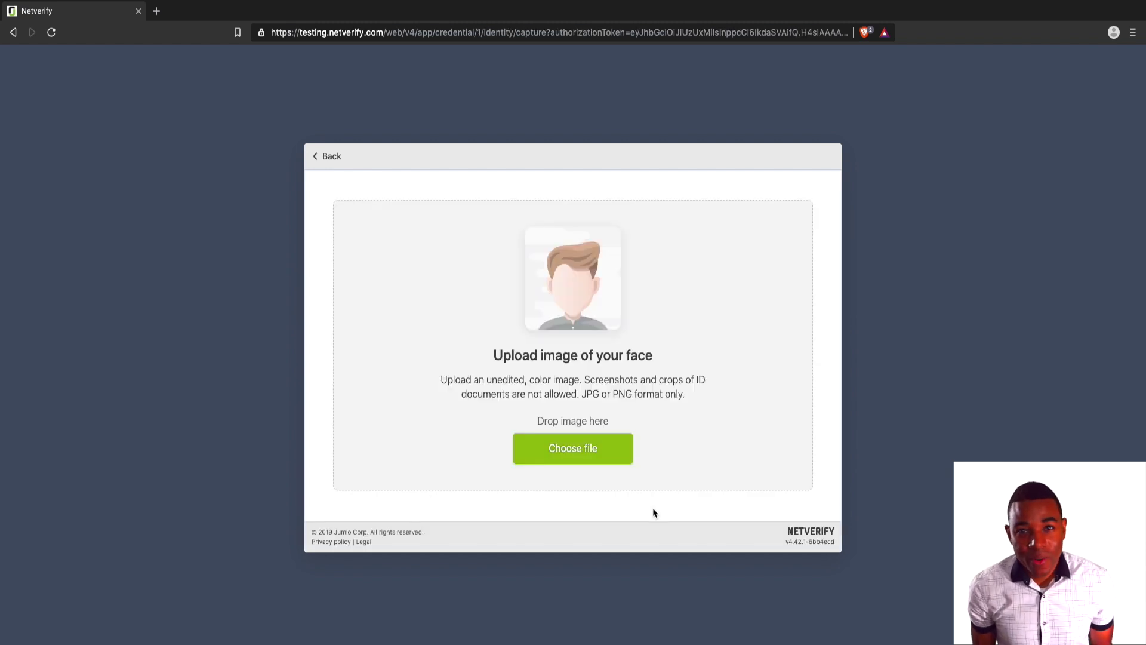
# Upload the face photo, complete the check, and return to the profile.
pyautogui.click(629, 464)
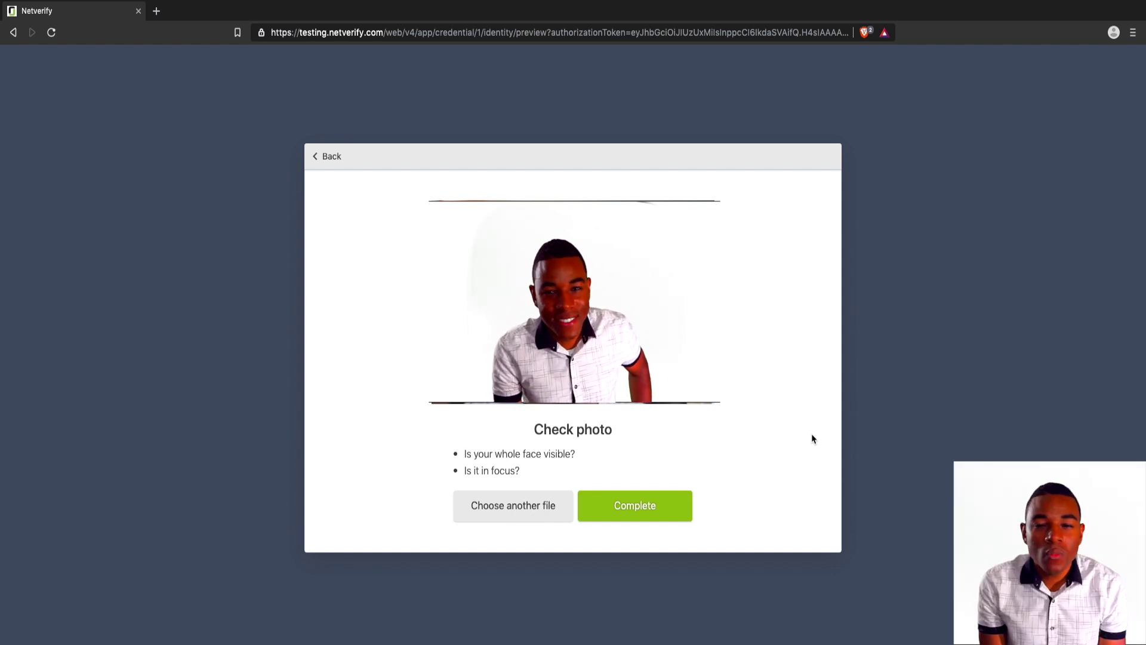
pyautogui.click(644, 509)
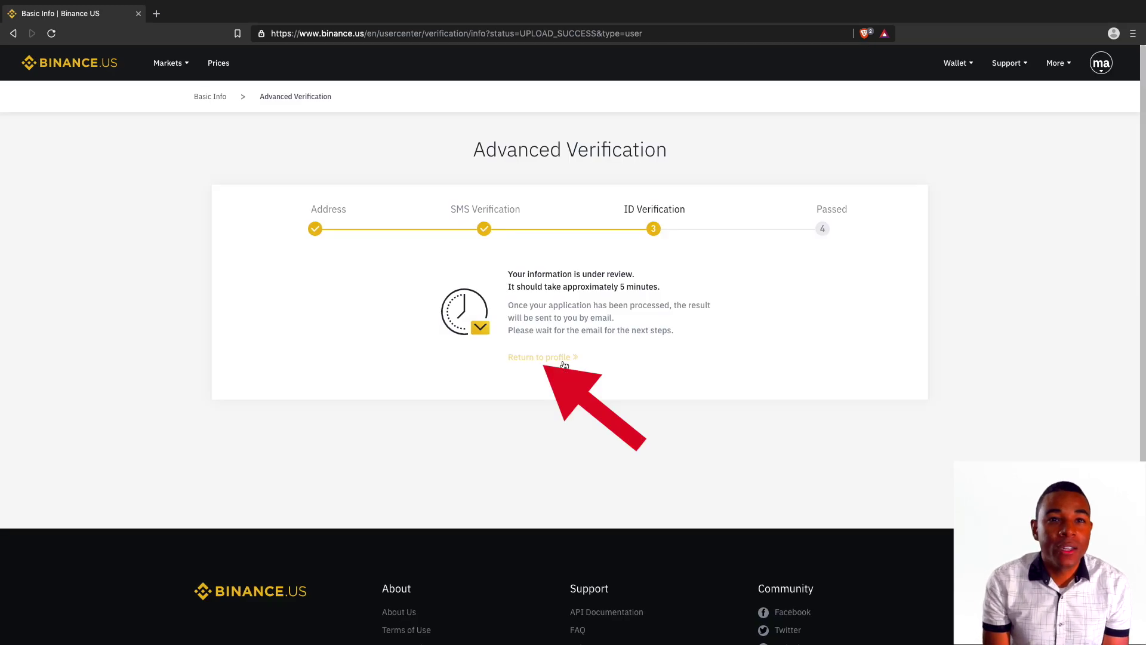
pyautogui.click(561, 358)
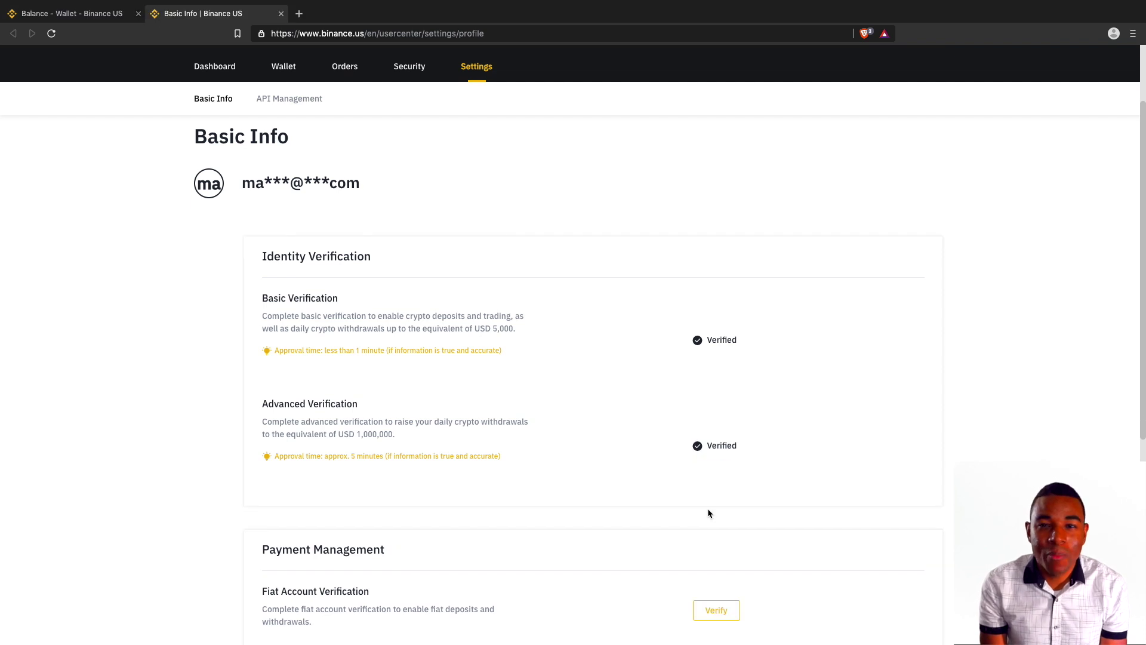
pyautogui.scroll(-2, 708, 512)
pyautogui.scroll(-2, 708, 514)
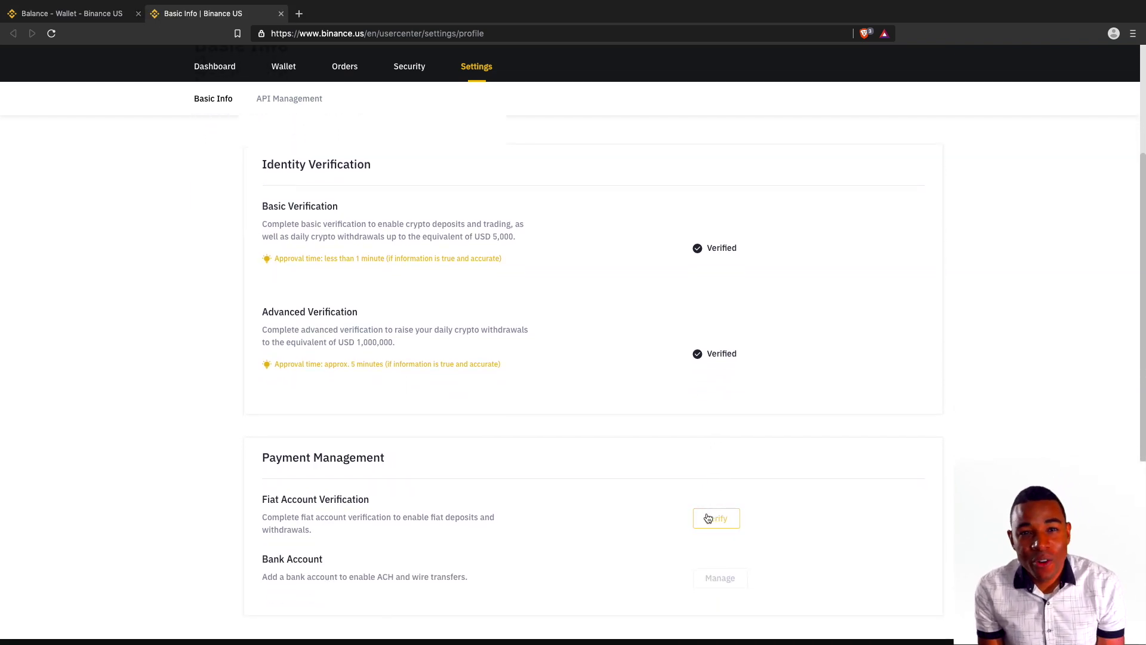
# Start fiat verification and answer the questionnaire: None, salaries as income, 0–10 monthly deposits; submit.
pyautogui.click(708, 515)
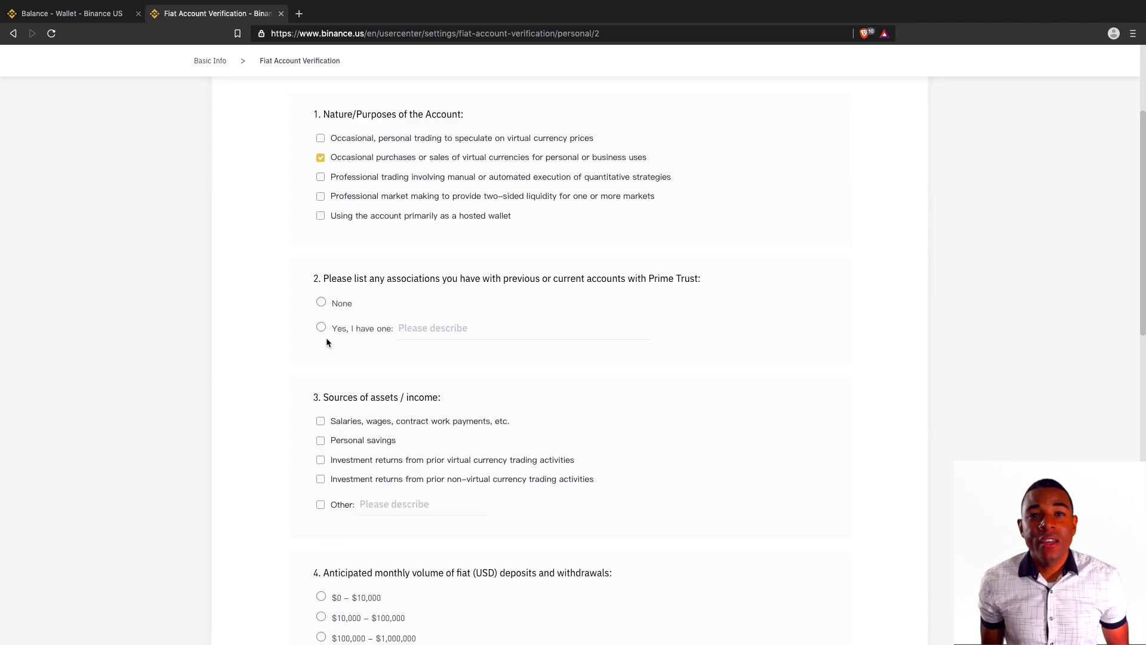
pyautogui.click(321, 302)
pyautogui.scroll(-2, 325, 322)
pyautogui.click(321, 322)
pyautogui.scroll(-2, 324, 322)
pyautogui.click(320, 371)
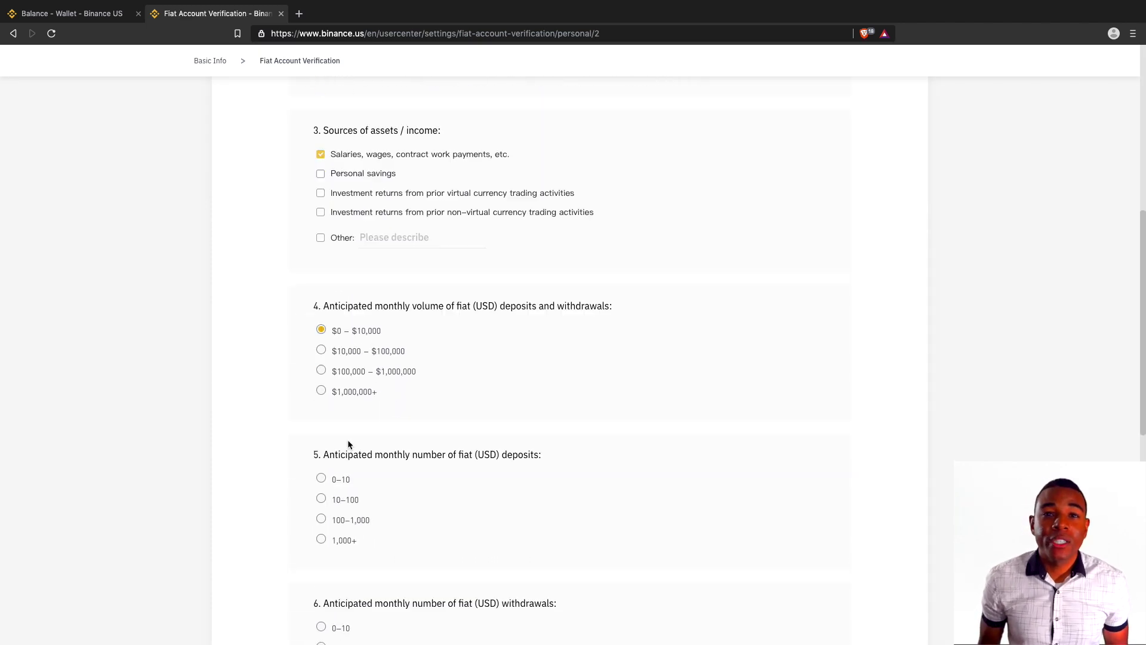
pyautogui.scroll(-2, 348, 442)
pyautogui.click(348, 443)
pyautogui.scroll(-3, 410, 460)
pyautogui.click(430, 489)
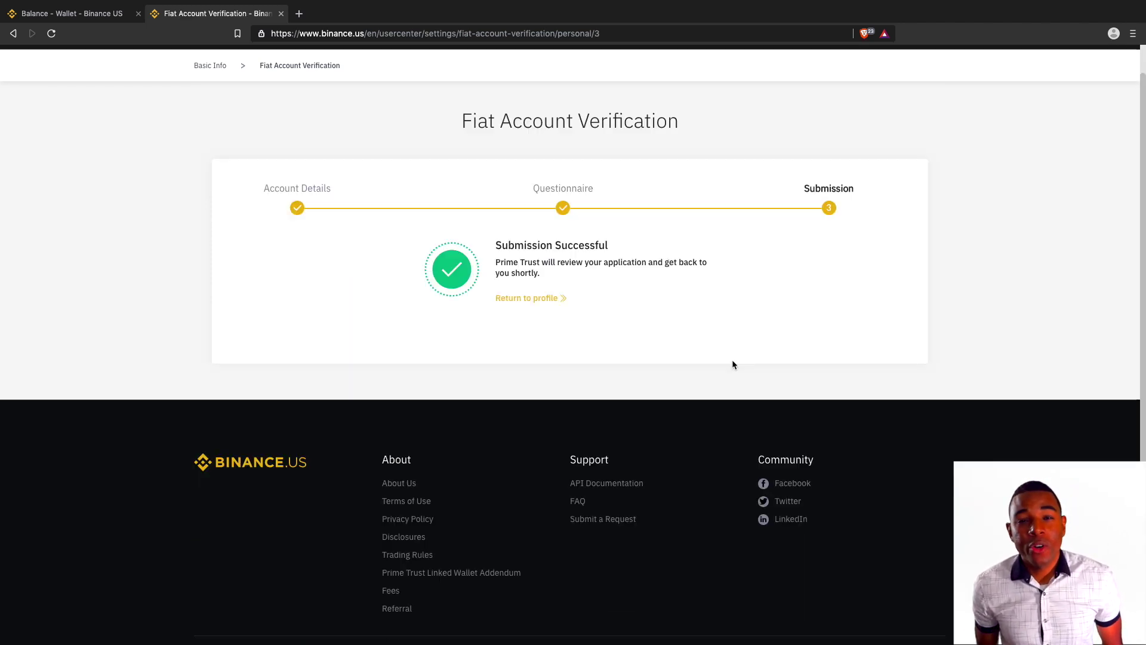
# Link a new ACH bank account with its account and routing numbers, then open the wallet for deposits.
pyautogui.click(554, 333)
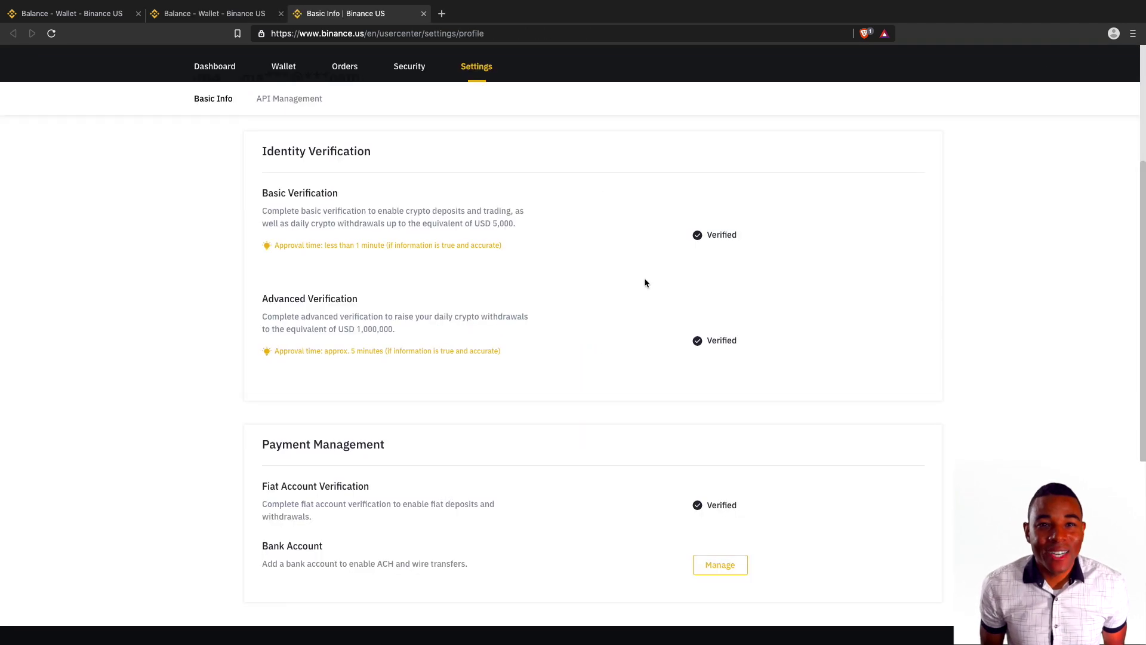
pyautogui.click(706, 561)
pyautogui.click(865, 153)
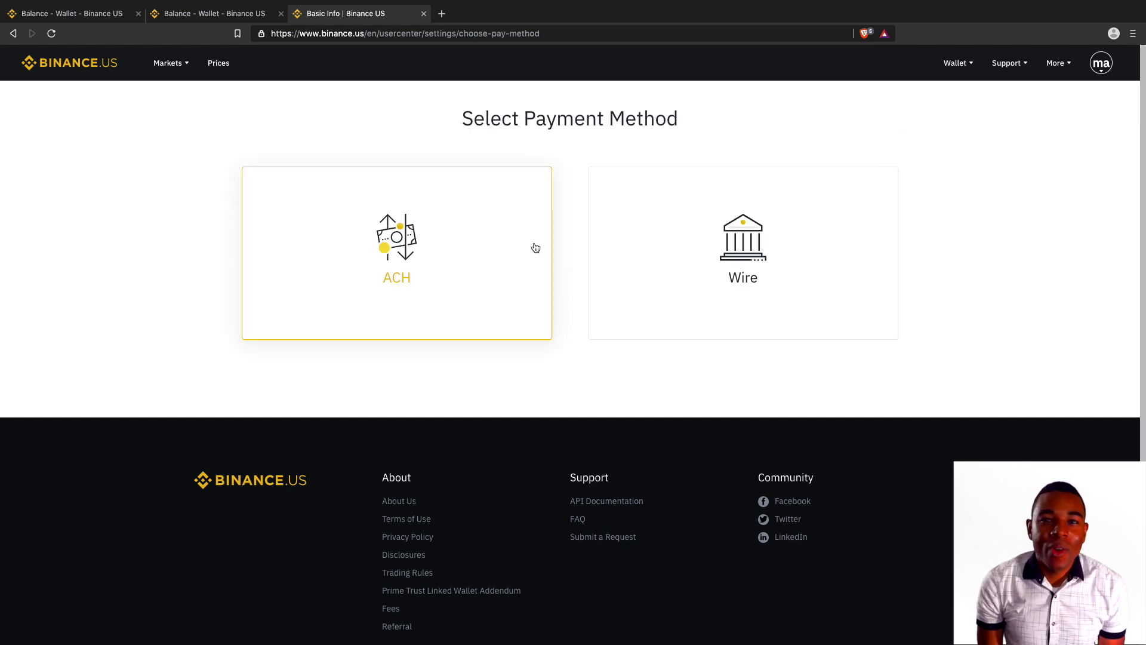
pyautogui.click(533, 246)
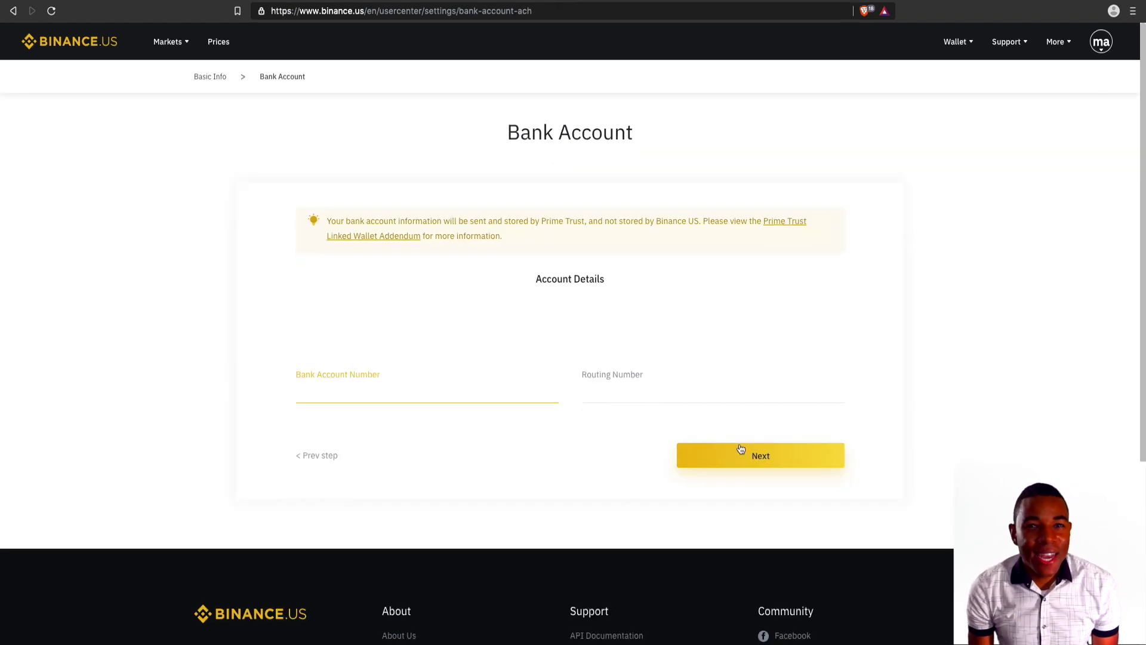
pyautogui.click(774, 456)
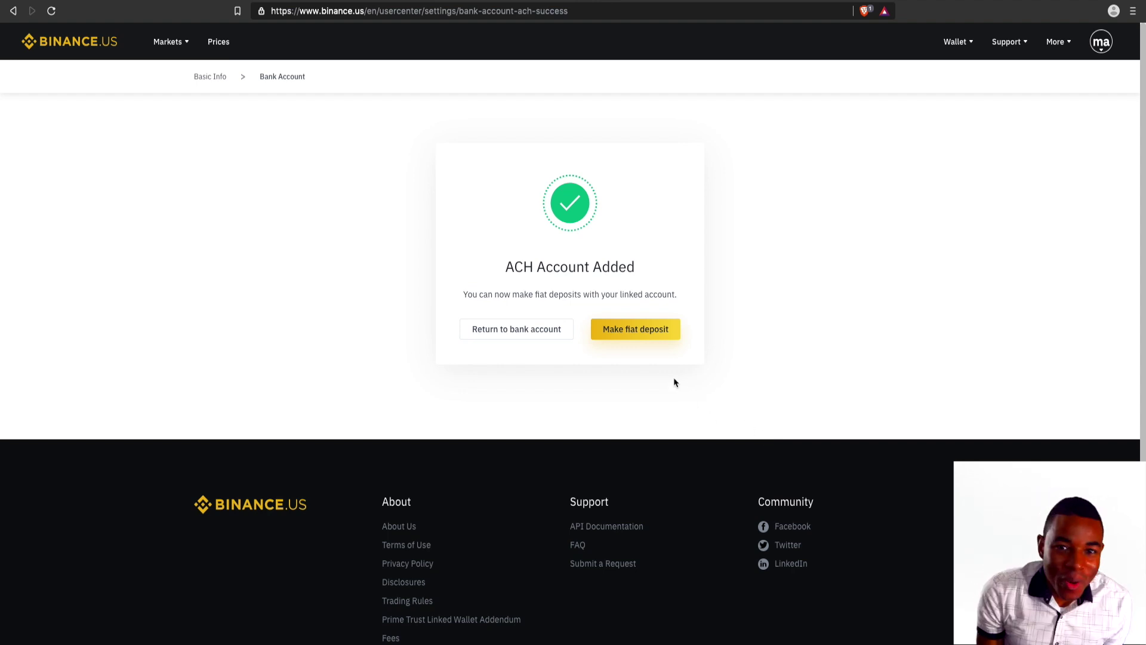
pyautogui.click(643, 337)
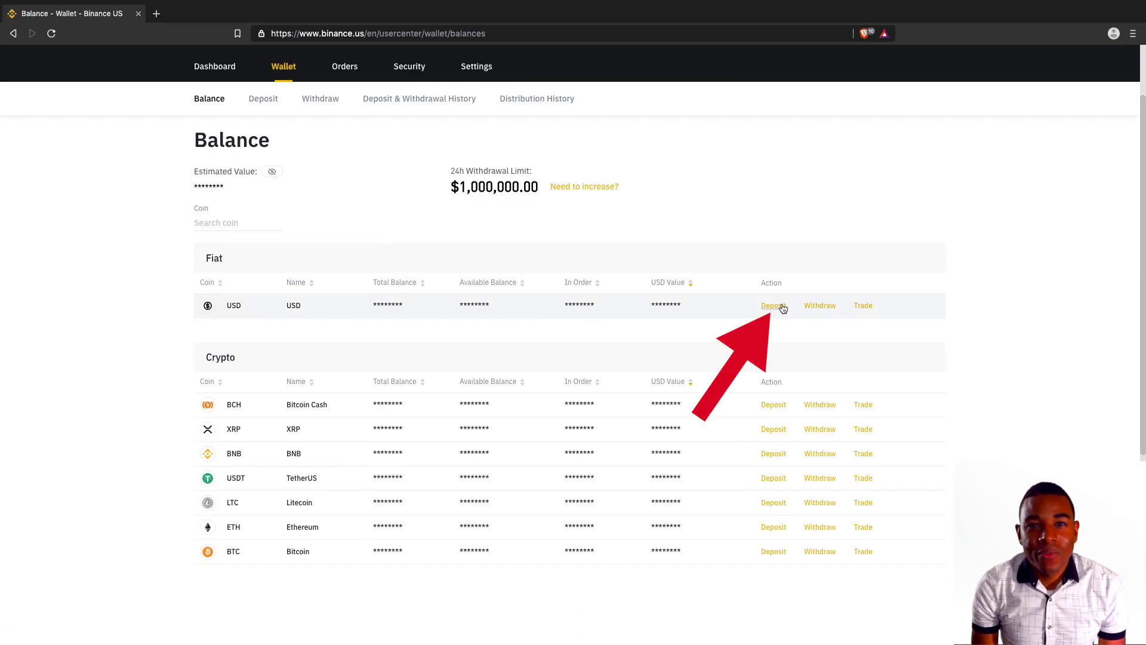
# Deposit 100 USD from the linked ACH account, confirm it, and reload the wallet page.
pyautogui.click(782, 308)
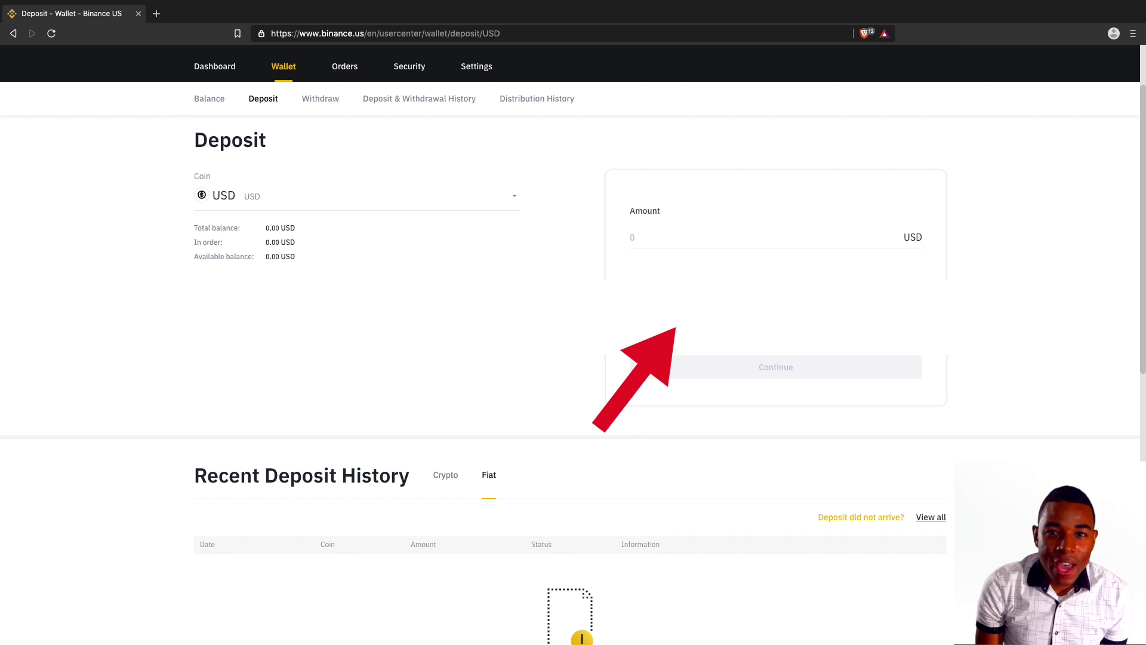
pyautogui.click(780, 313)
pyautogui.click(721, 345)
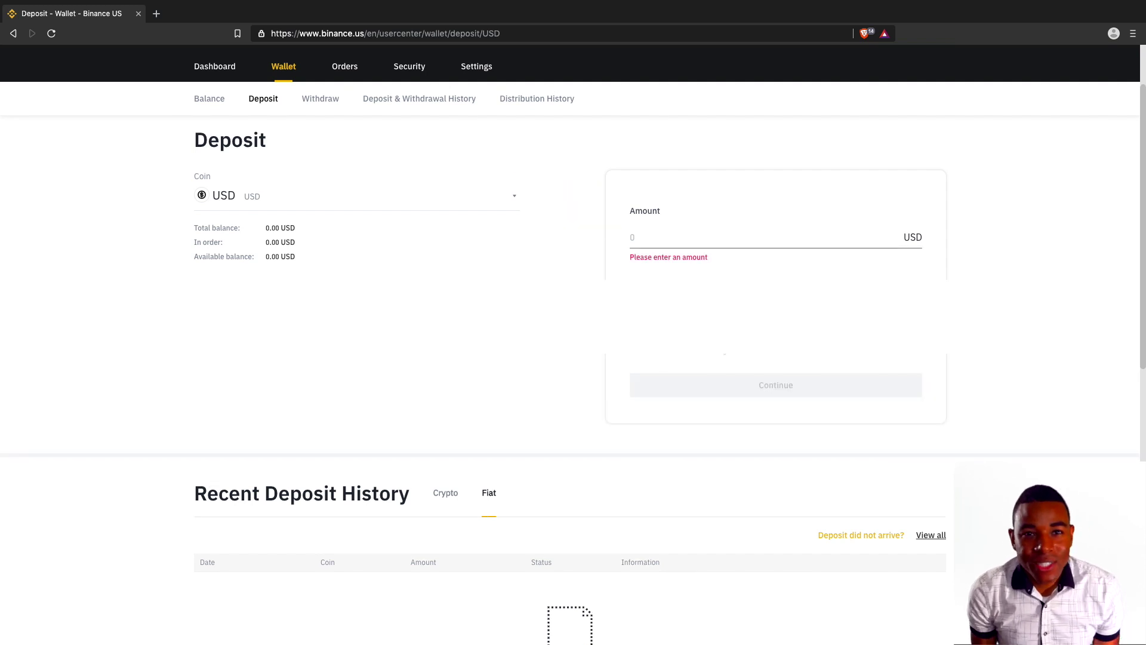
pyautogui.write('100')
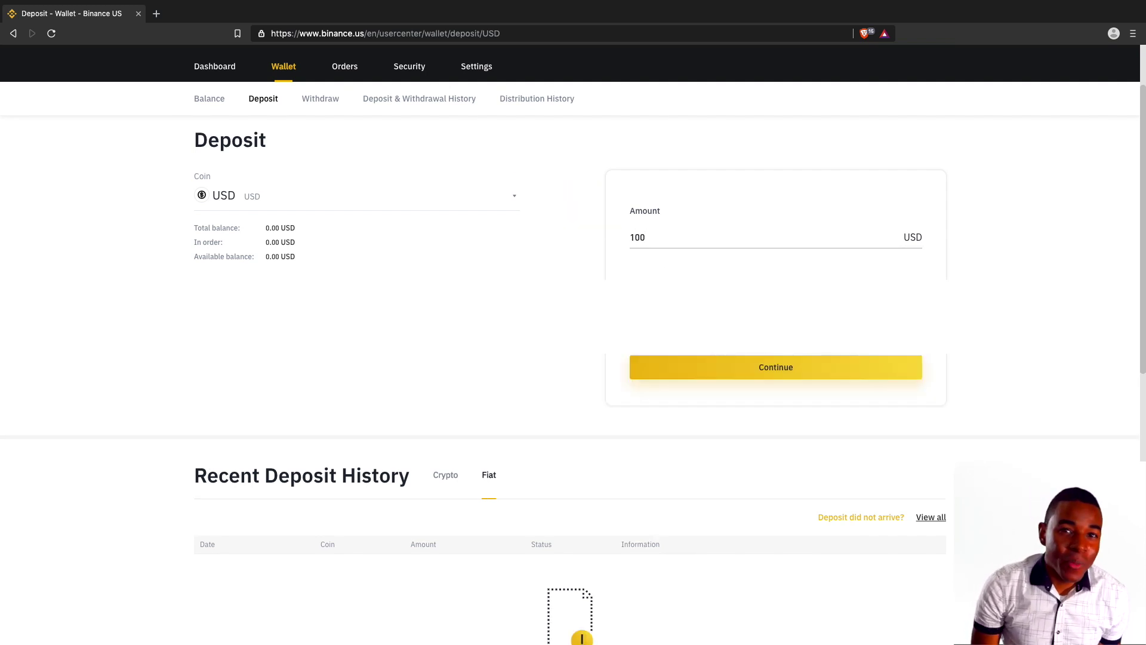
pyautogui.click(663, 368)
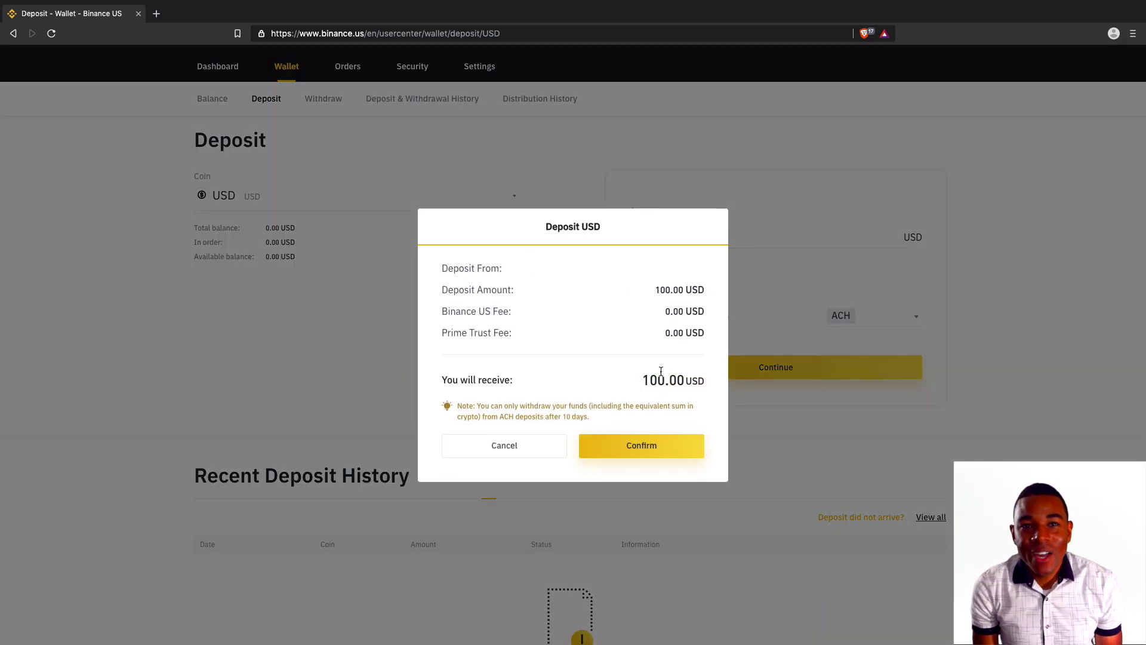
pyautogui.click(633, 444)
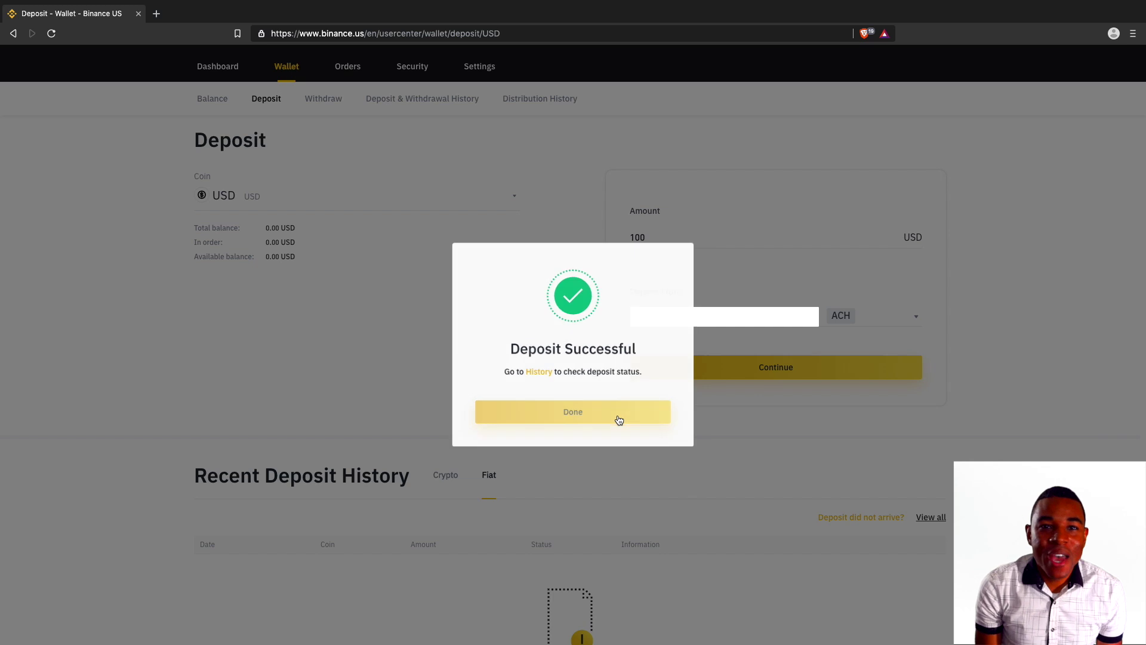
pyautogui.click(618, 419)
pyautogui.click(52, 33)
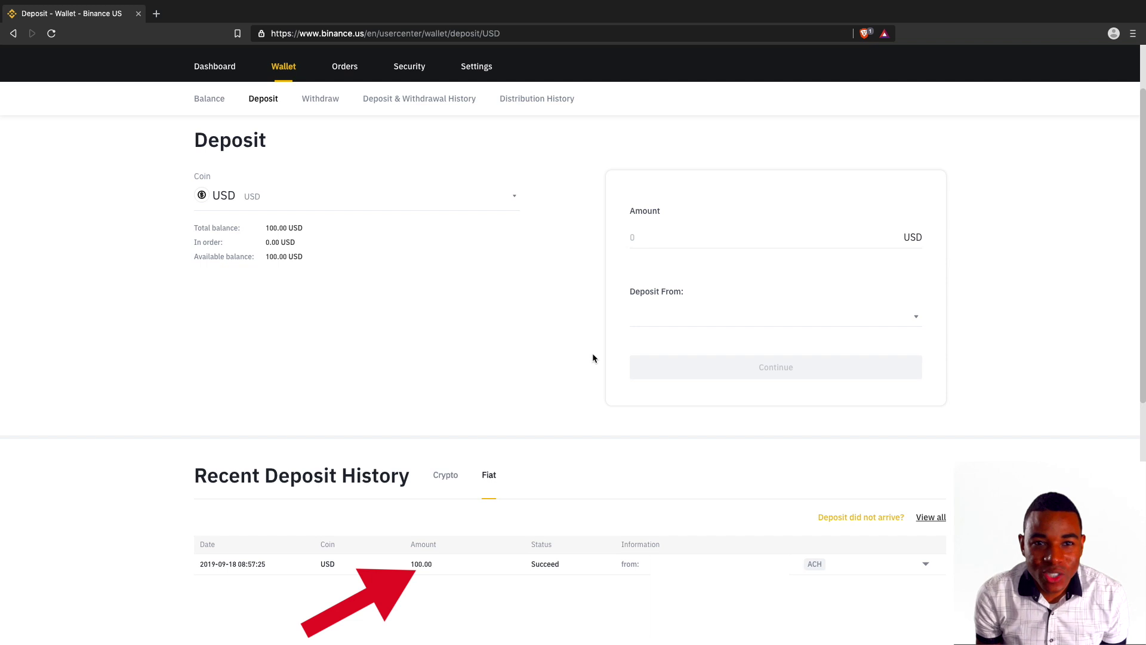
pyautogui.scroll(-1, 593, 358)
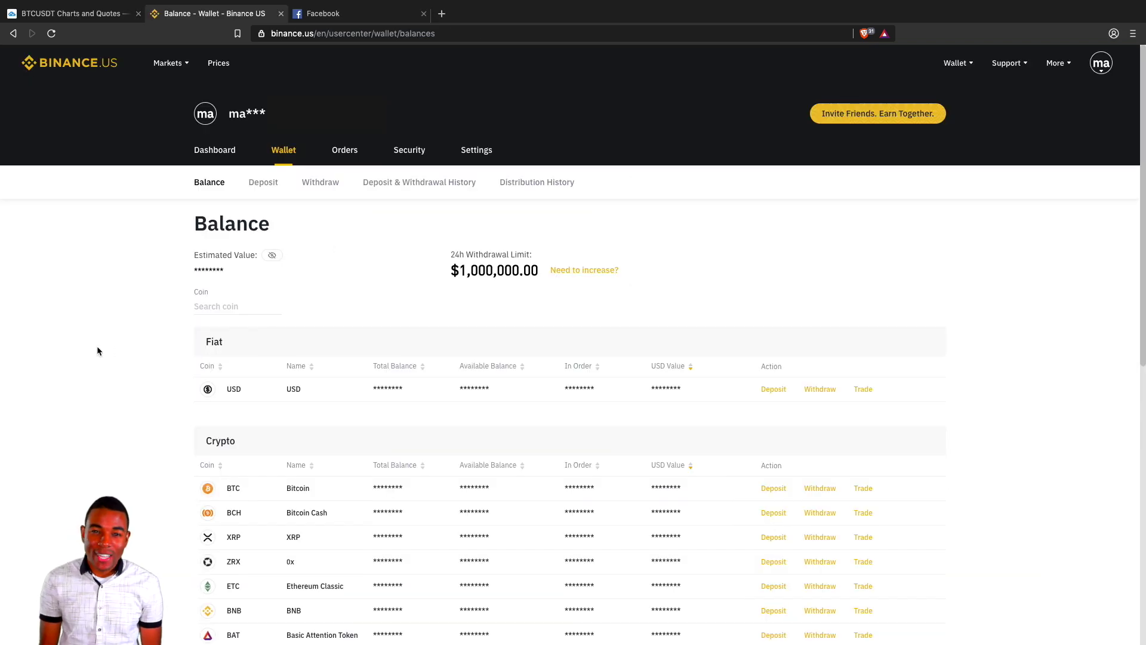
# Unhide the wallet balances and go to the Markets > Advanced trading page.
pyautogui.click(273, 256)
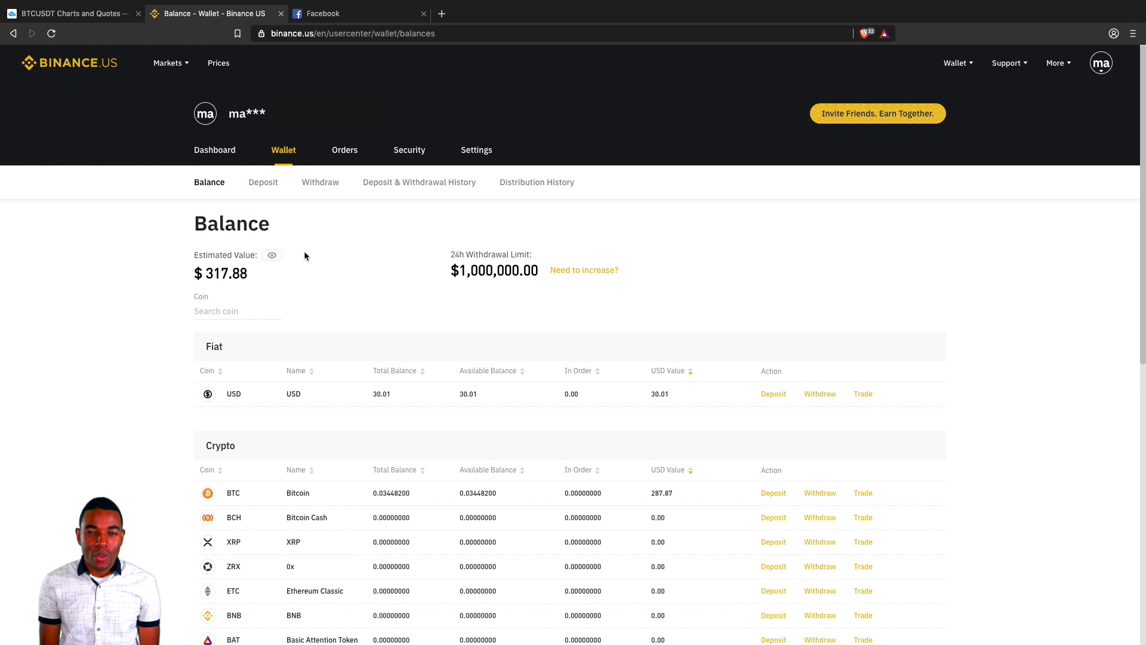
pyautogui.moveTo(179, 70)
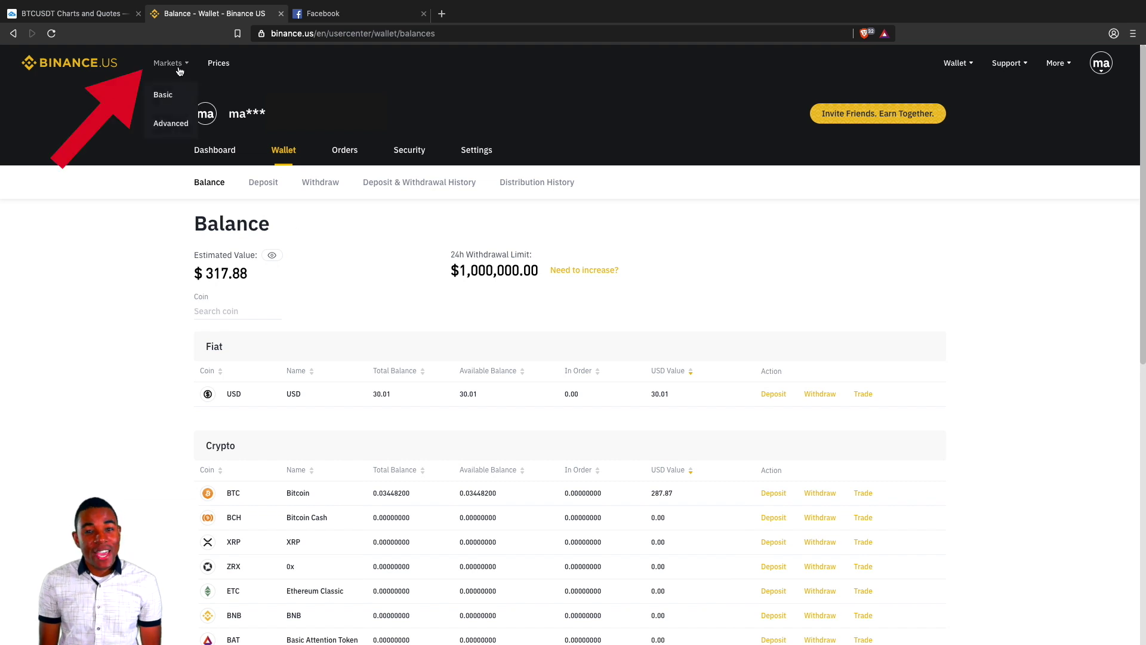
pyautogui.click(170, 123)
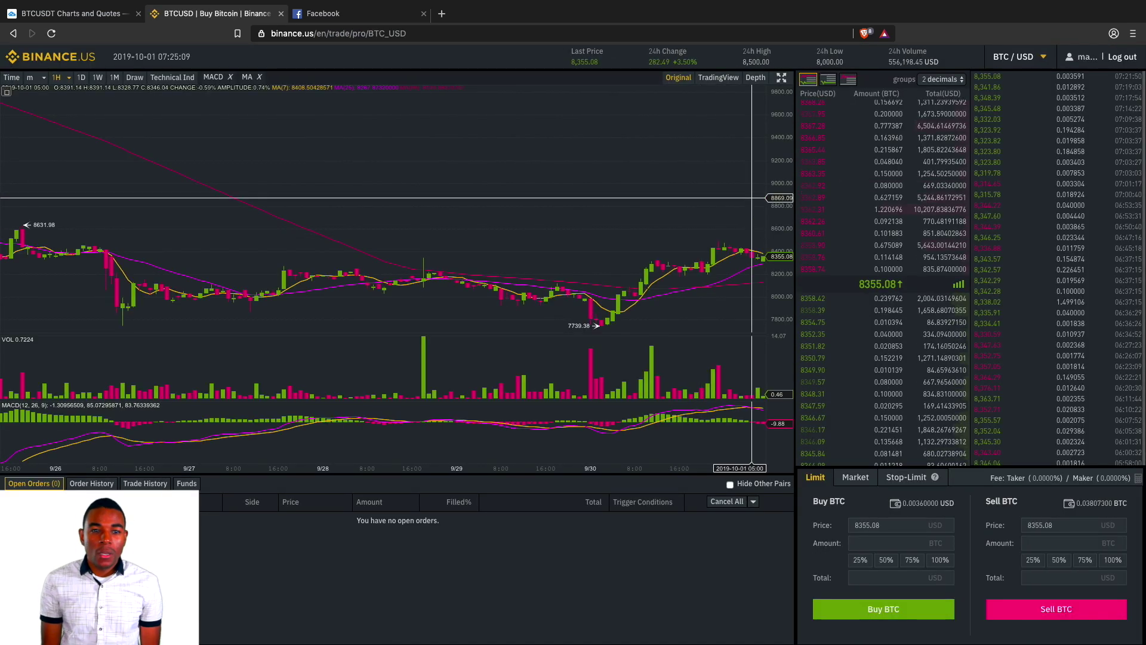
# Place a limit buy of BTC at 8355.08 using 100% of the USD balance, then check Order History.
pyautogui.click(1013, 69)
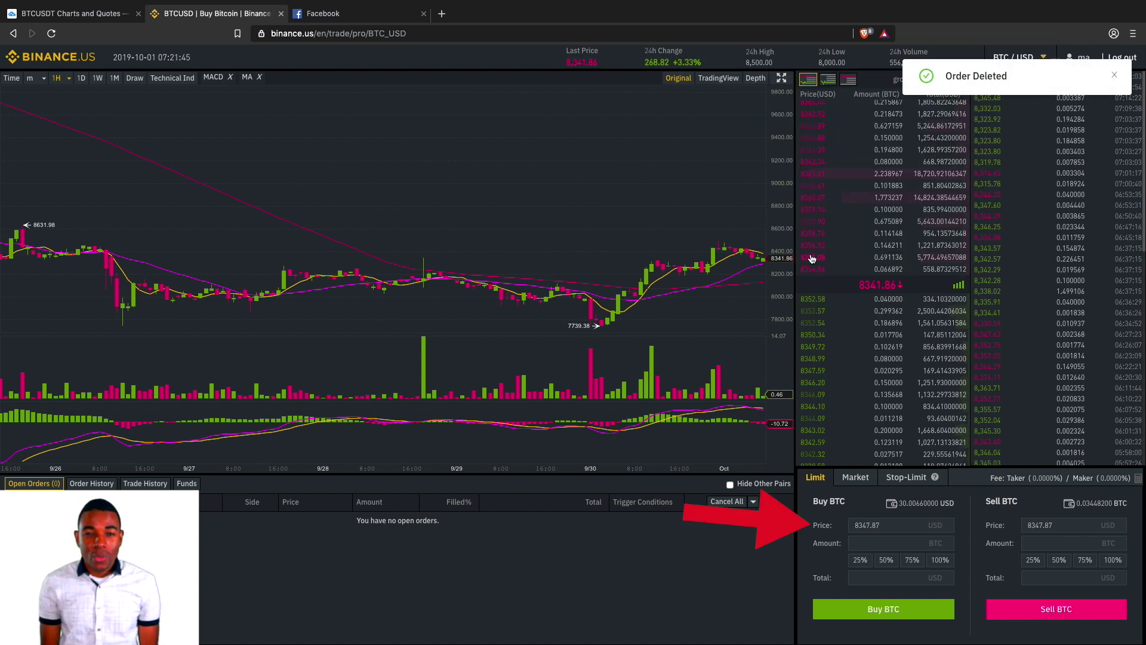
pyautogui.click(812, 258)
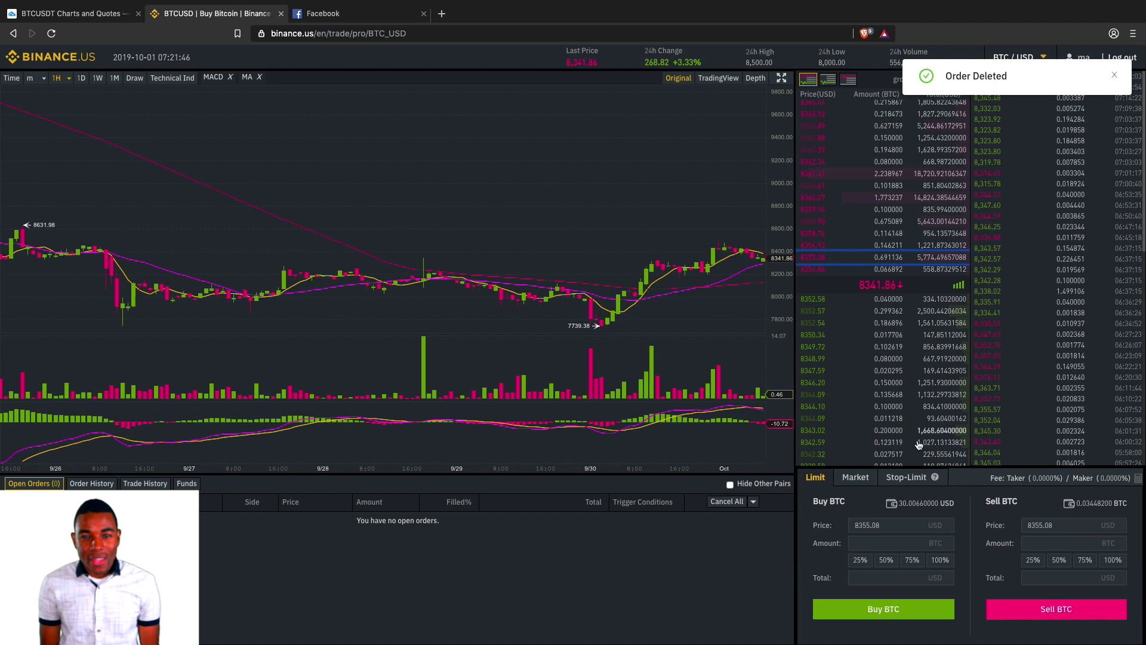
pyautogui.click(938, 559)
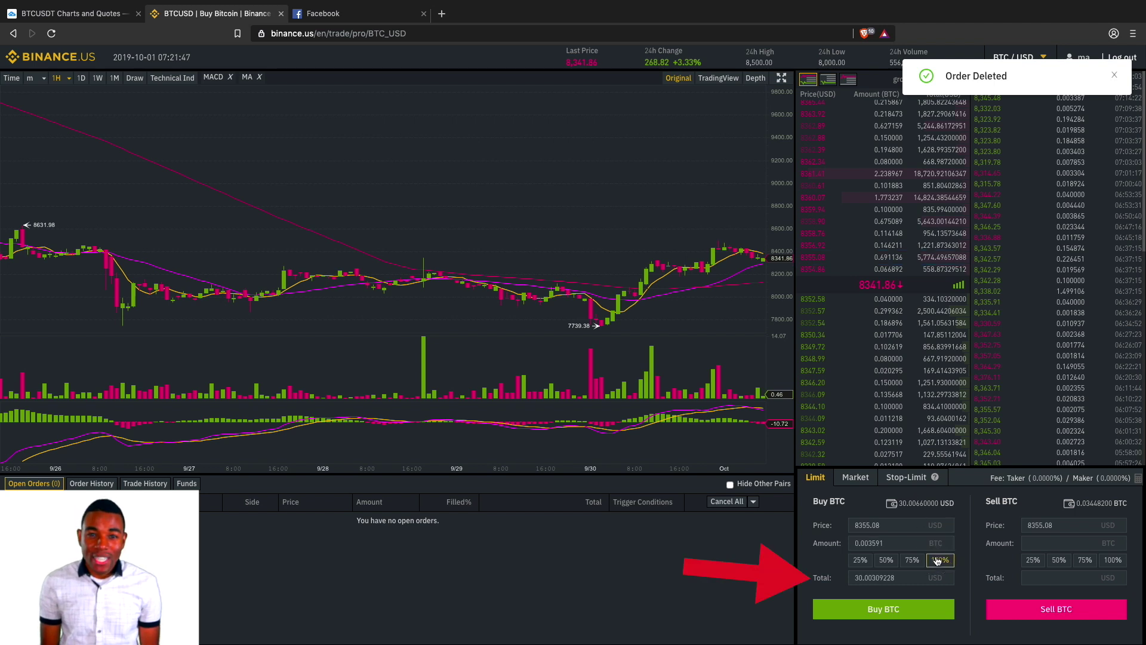
pyautogui.click(887, 609)
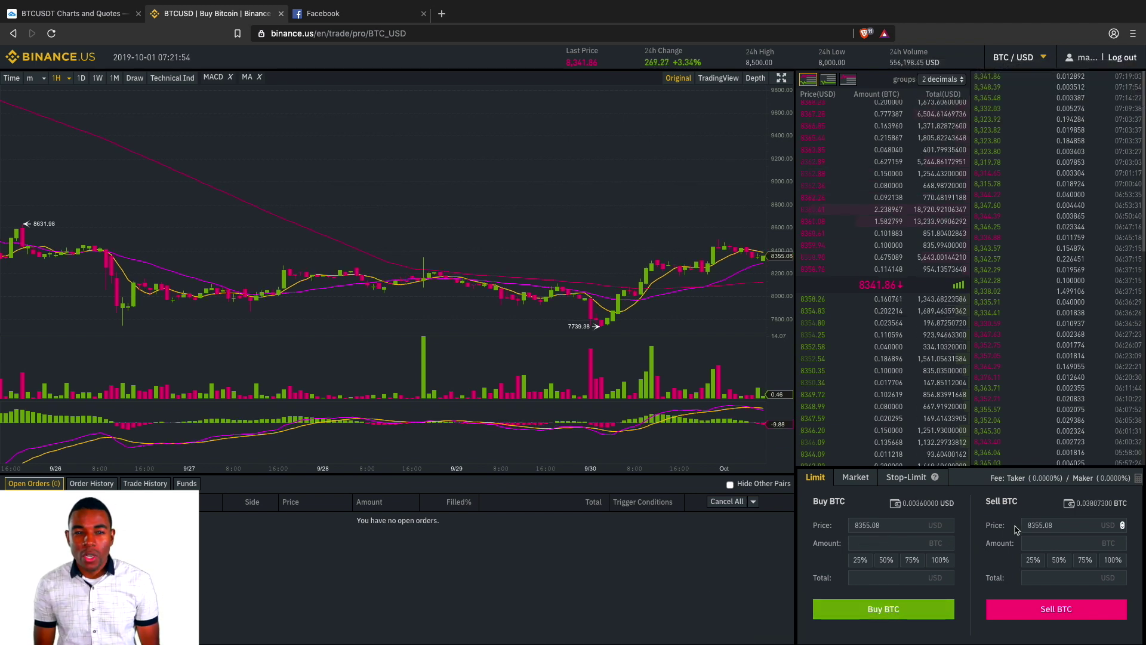
pyautogui.click(85, 485)
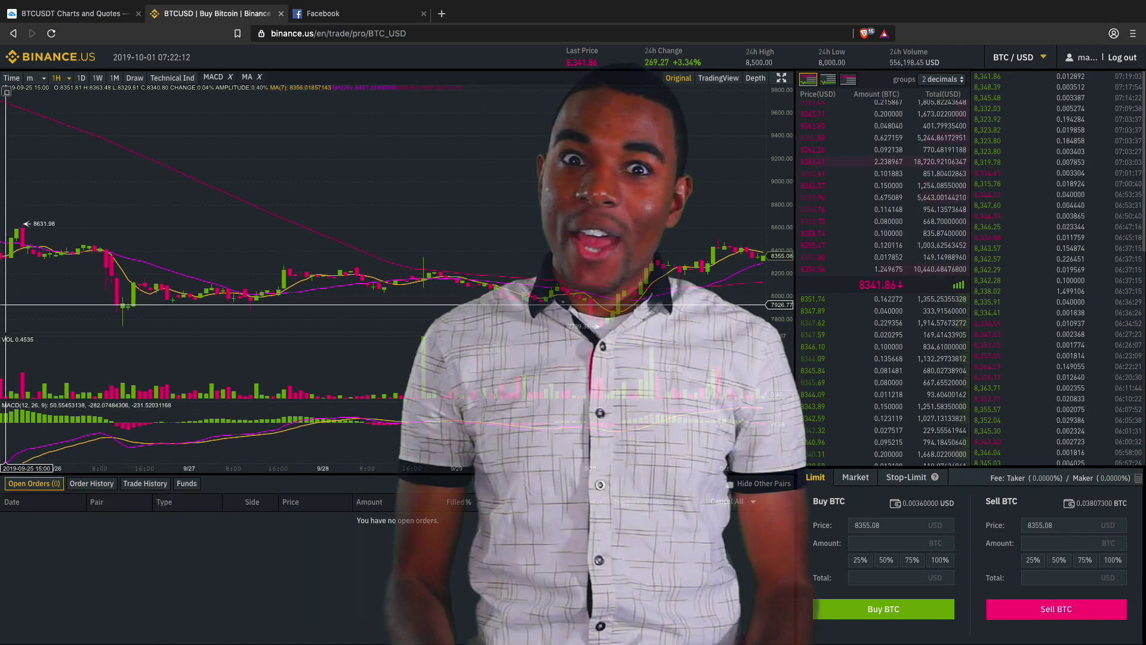
pyautogui.click(57, 64)
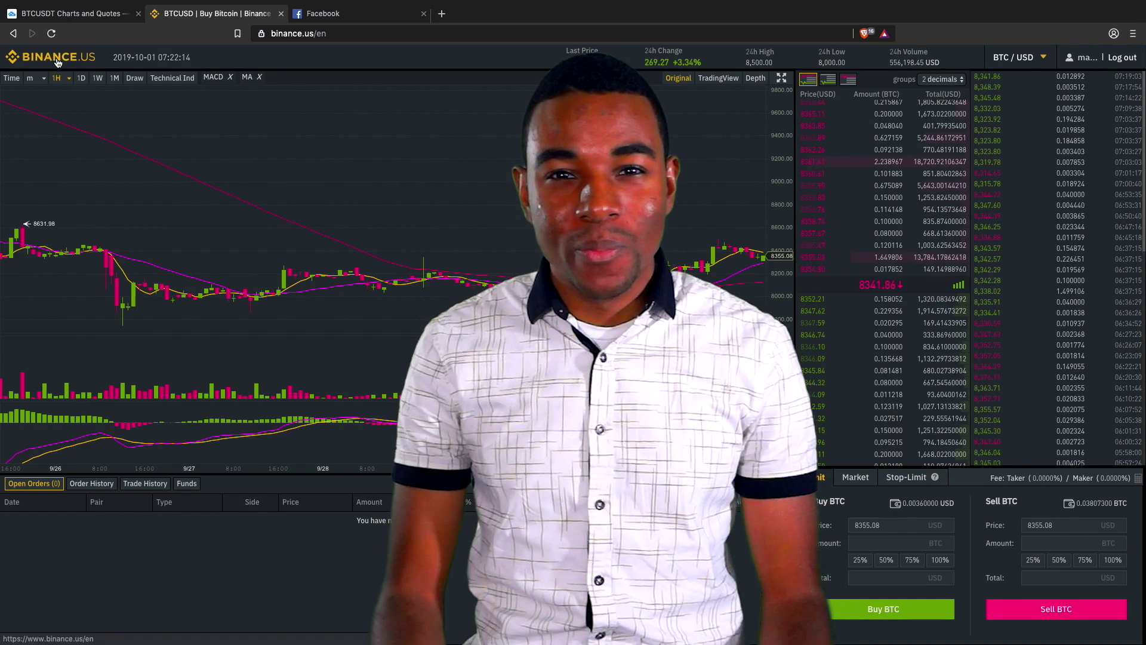